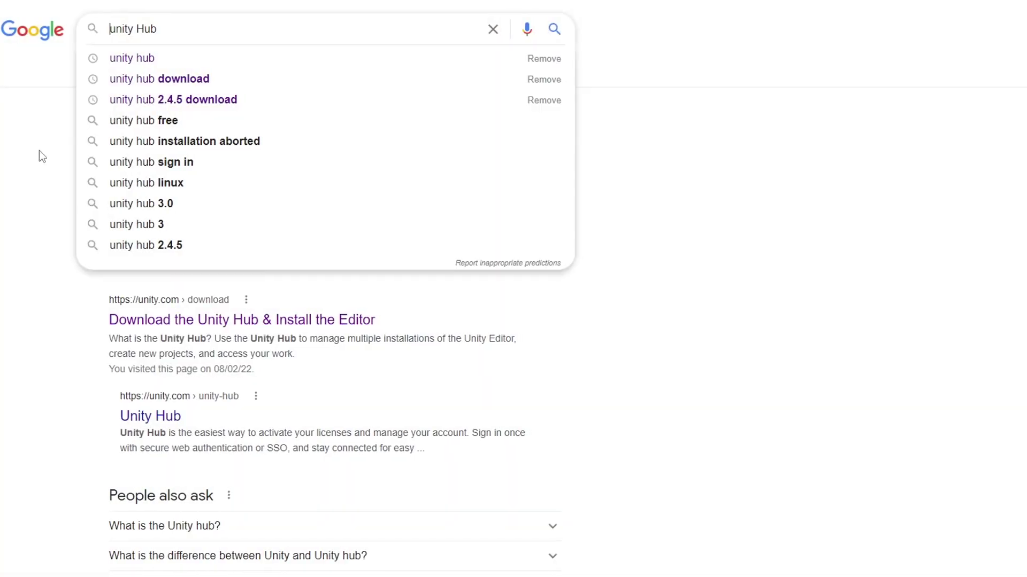
# - Open the Unity Hub download page from the search results and download the installer for Windows
pyautogui.click(37, 156)
pyautogui.click(190, 324)
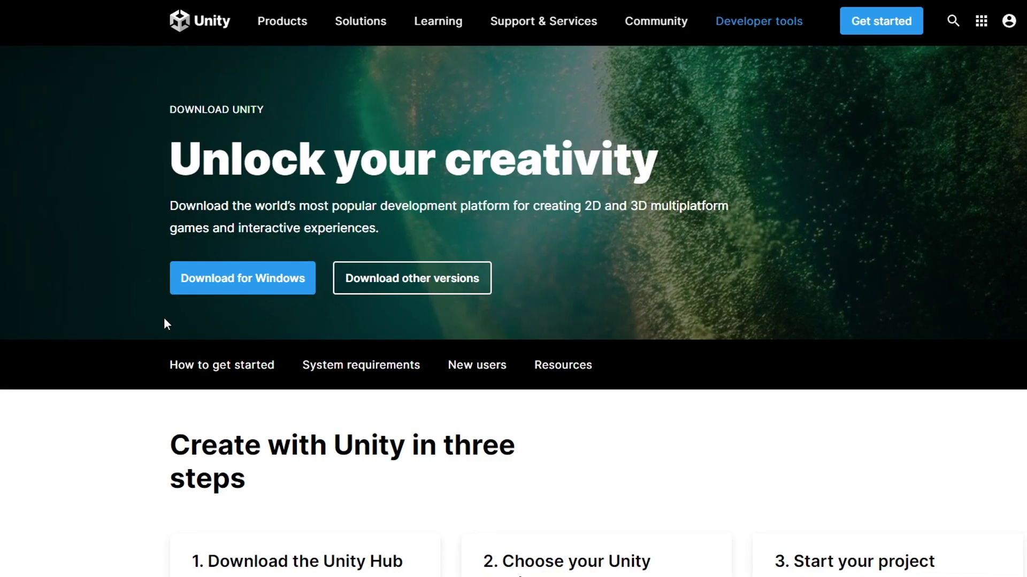
pyautogui.moveTo(143, 110); pyautogui.dragTo(167, 273)
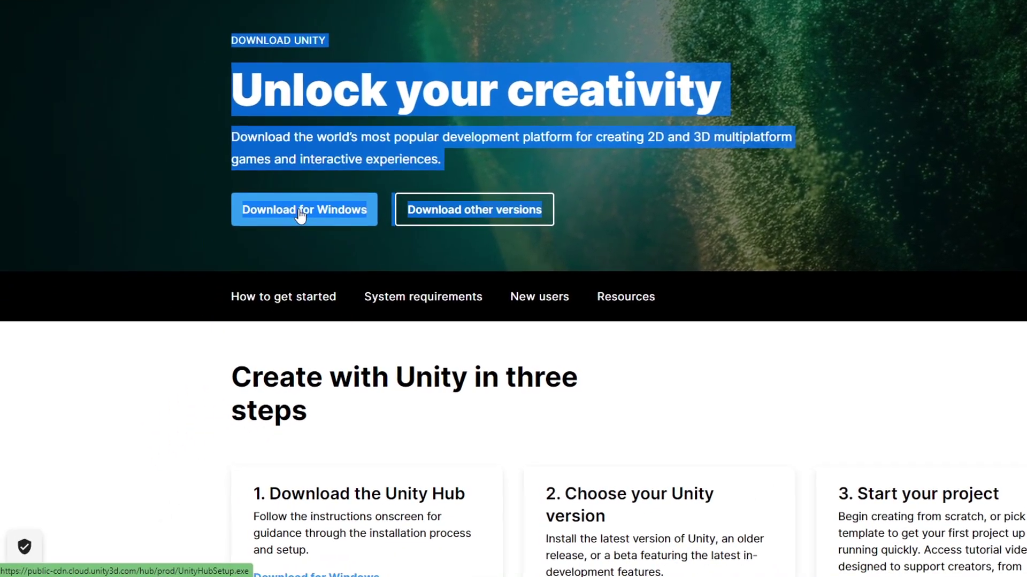
pyautogui.click(241, 270)
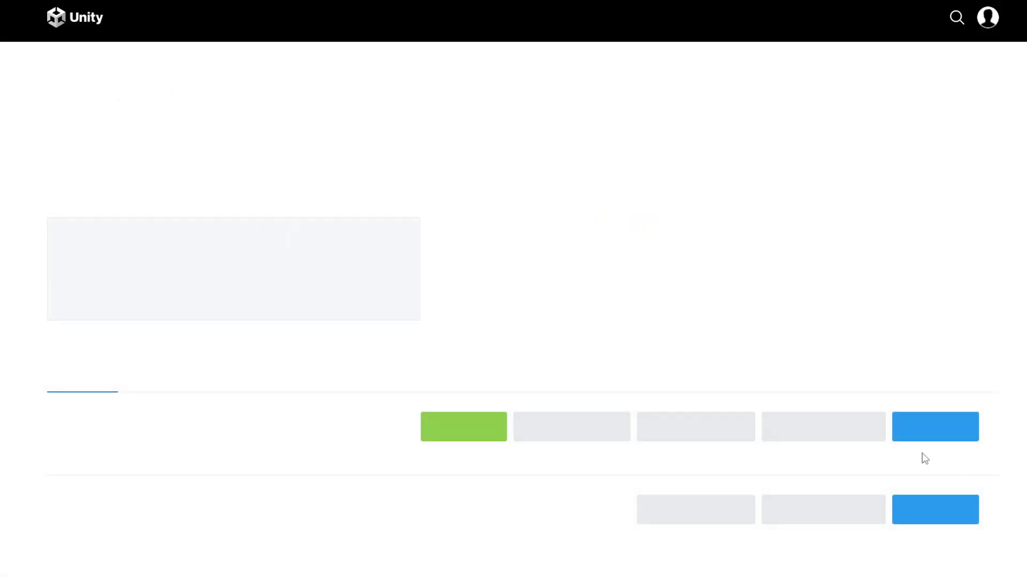
# - Find Unity 2020.3.23f1 among the Unity 2020.x releases in the download archive and request its installation through Unity Hub
pyautogui.scroll(-5, 353, 257)
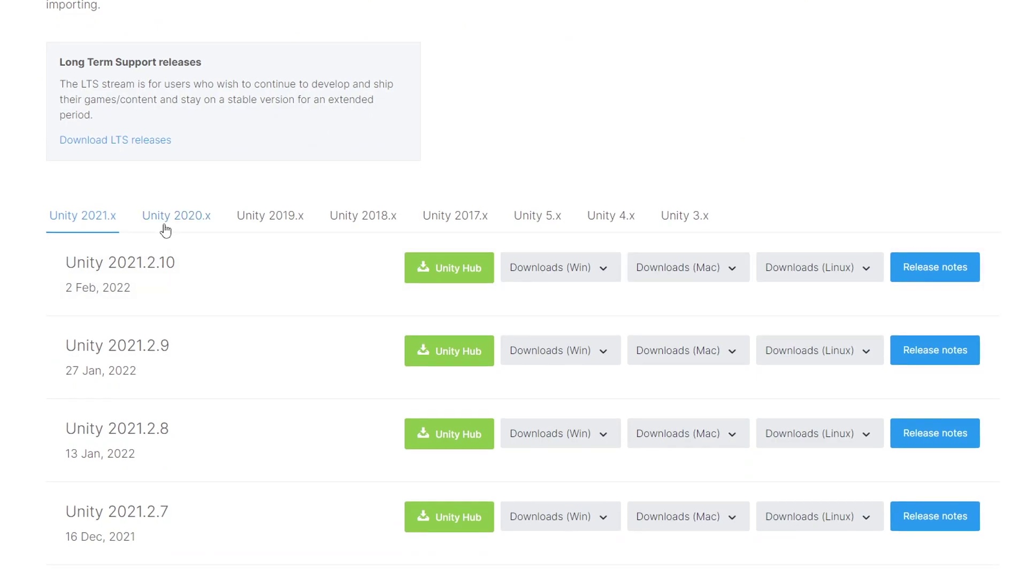
pyautogui.click(163, 225)
pyautogui.scroll(-4, 163, 229)
pyautogui.scroll(-5, 129, 155)
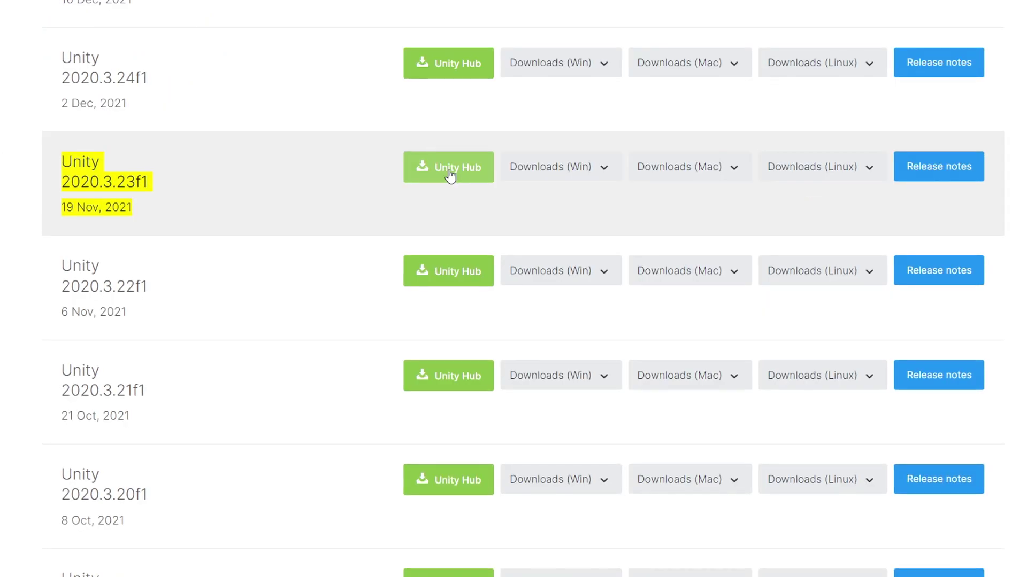
pyautogui.click(908, 251)
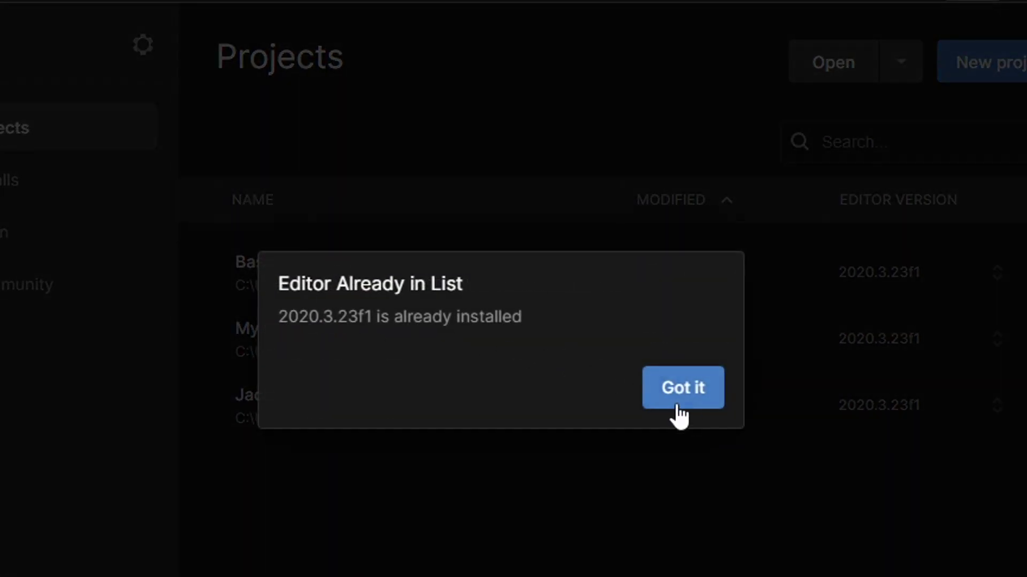
pyautogui.click(666, 352)
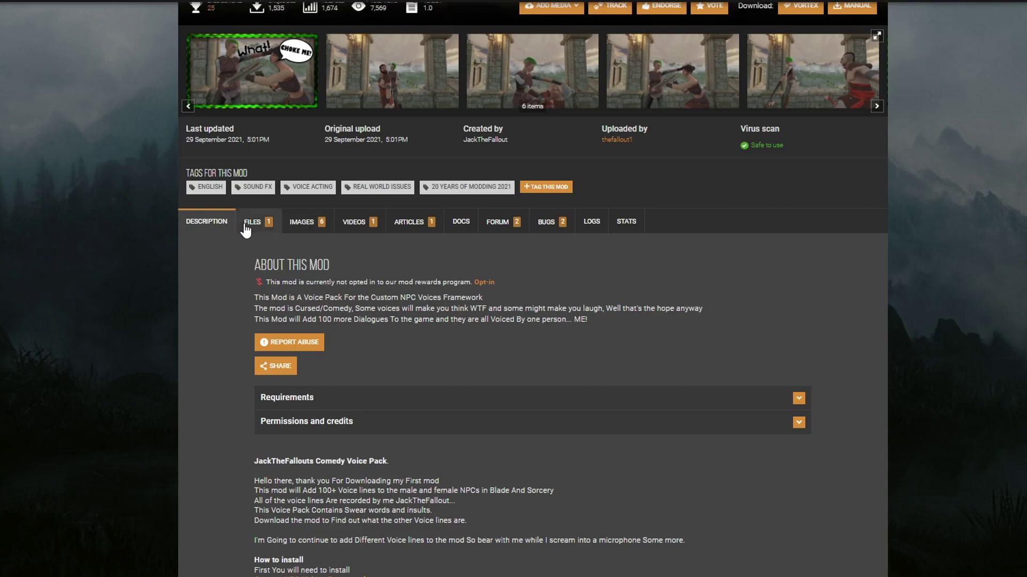
# - Examine the downloadable main files of the JackTheFallouts Comedy Voice Pack mod on Nexus Mods
pyautogui.click(250, 222)
pyautogui.scroll(-3, 349, 344)
pyautogui.scroll(2, 423, 316)
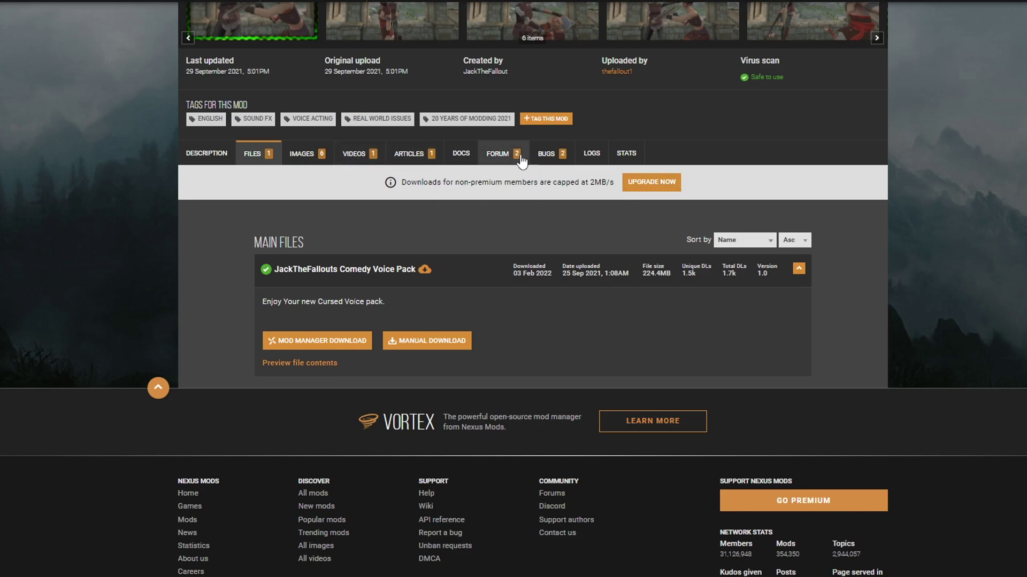
pyautogui.scroll(5, 521, 160)
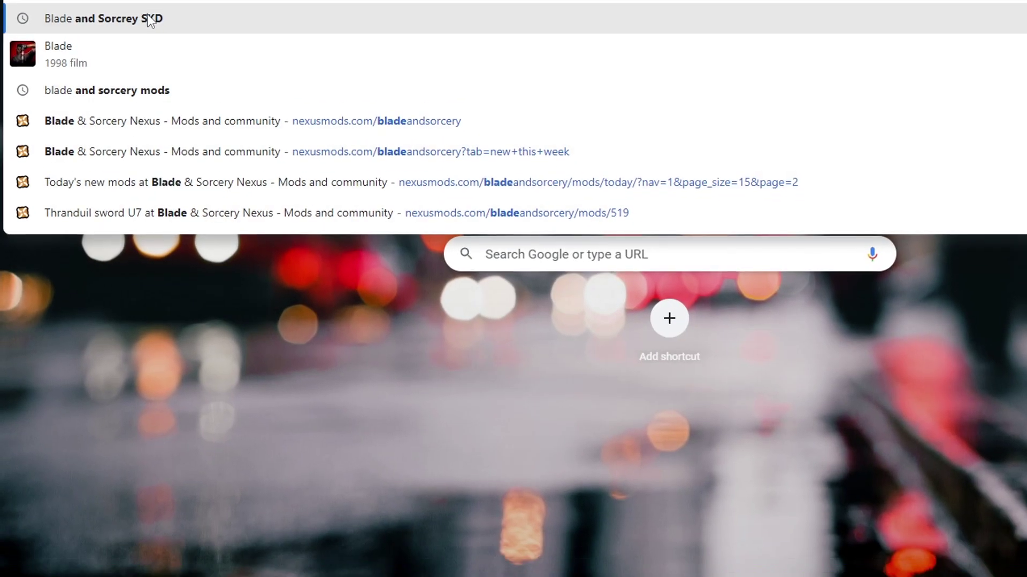
# - Search Google for "Blade and Sorcrey SKD" and open the official BasSDK repository on GitHub
pyautogui.click(200, 70)
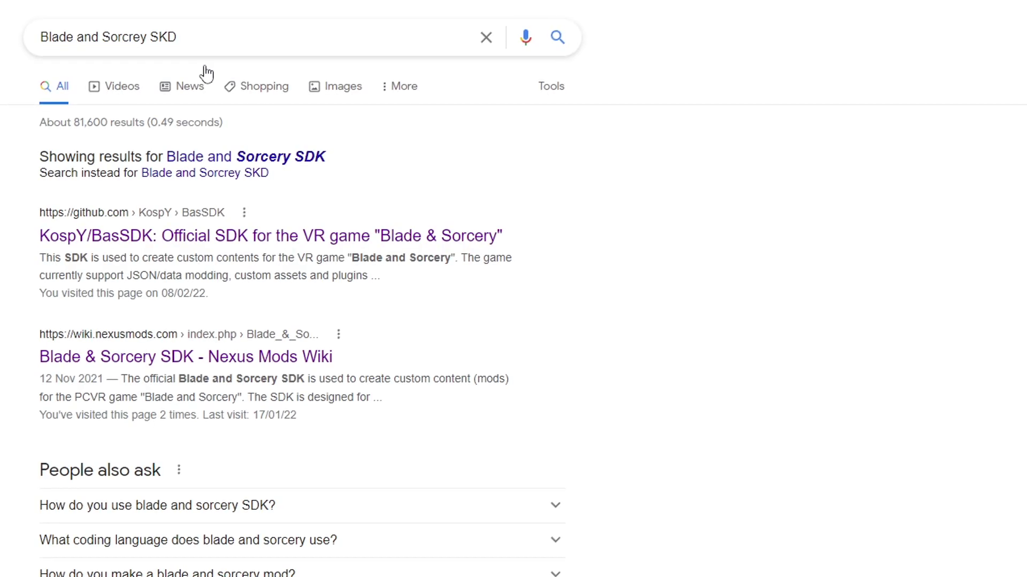
pyautogui.moveTo(281, 36); pyautogui.dragTo(39, 35)
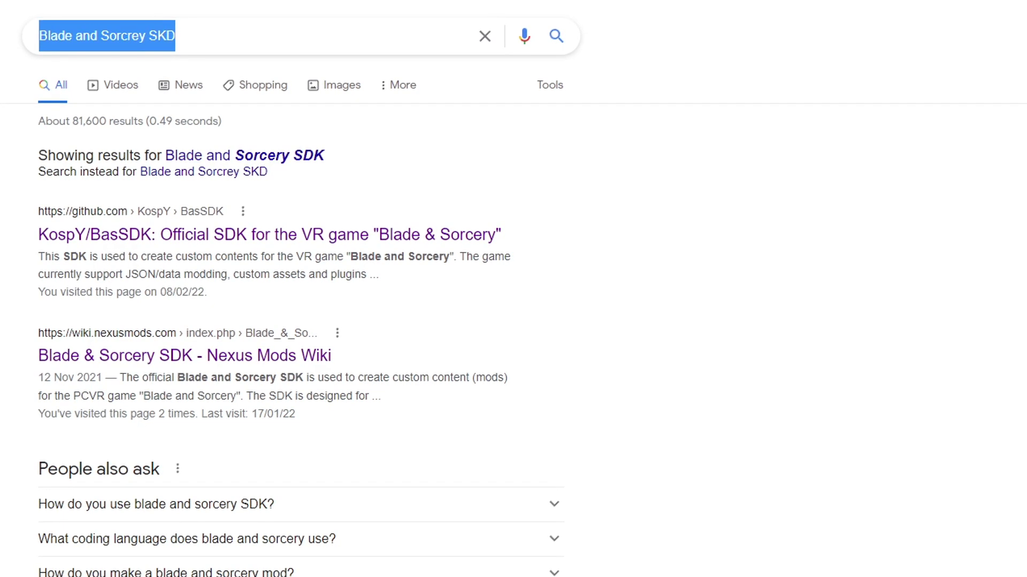
pyautogui.click(272, 215)
pyautogui.click(282, 231)
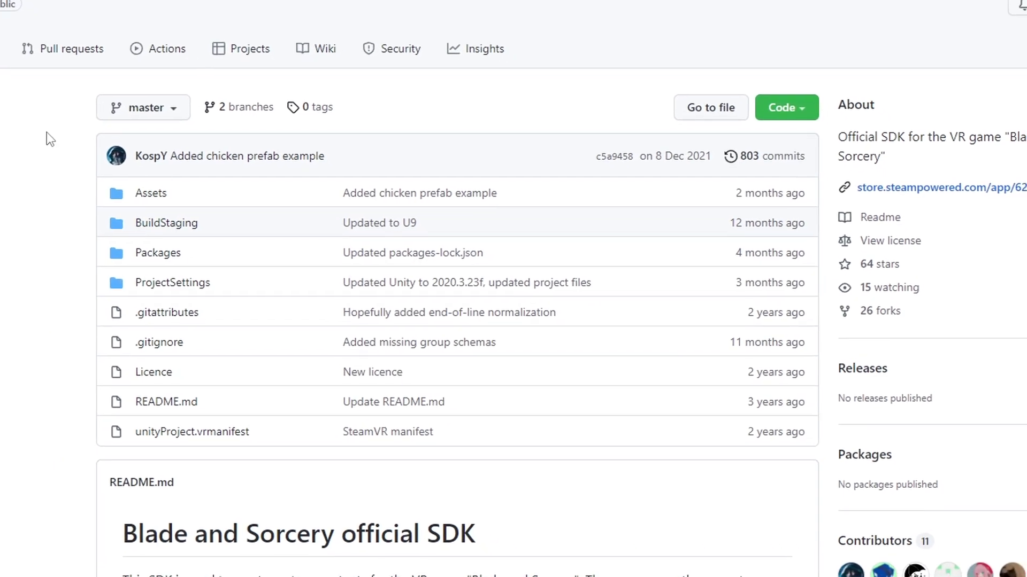
# - Switch the BasSDK repository to the Next-Update branch and download it as a ZIP
pyautogui.click(162, 102)
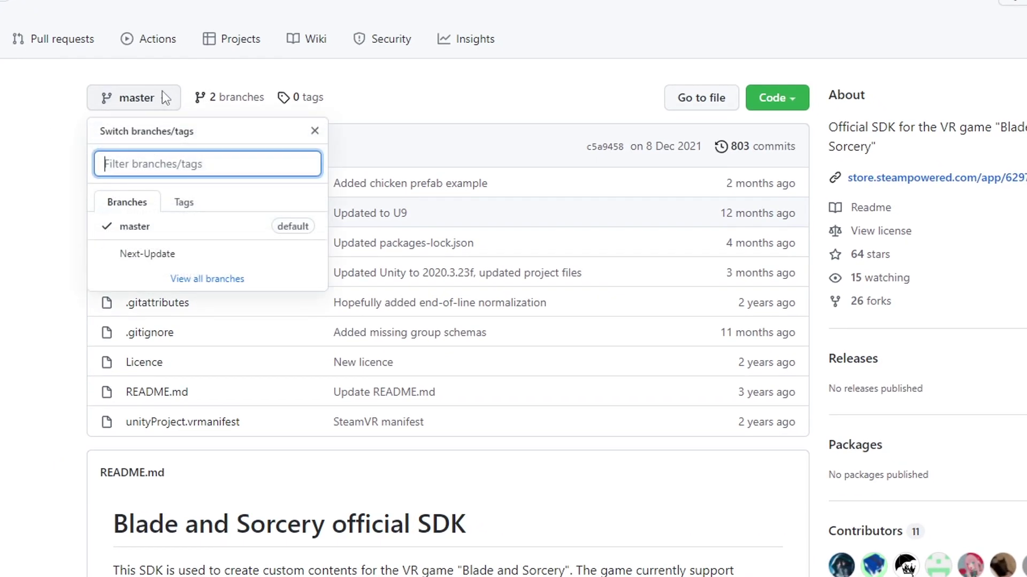
pyautogui.click(147, 256)
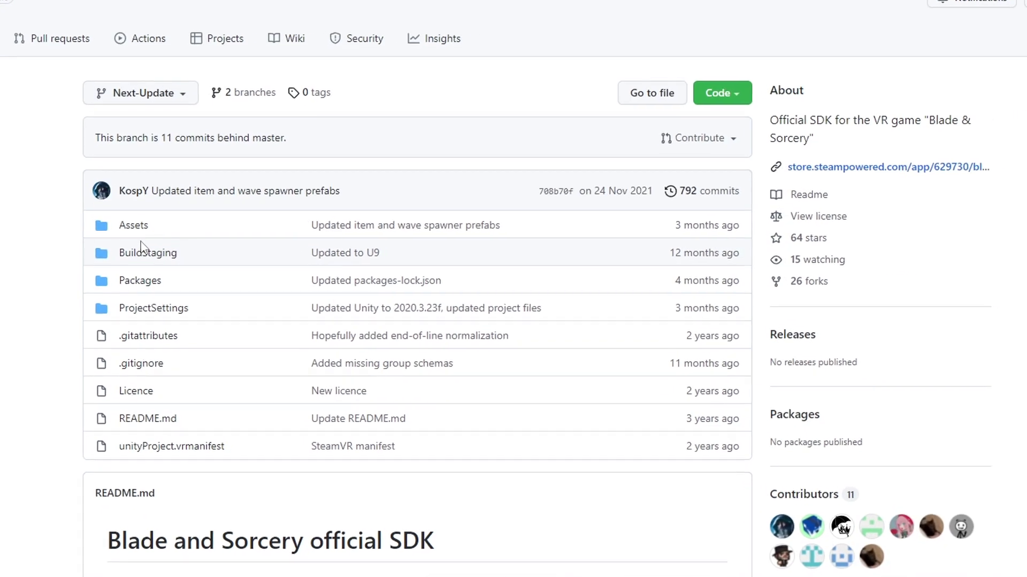
pyautogui.click(790, 98)
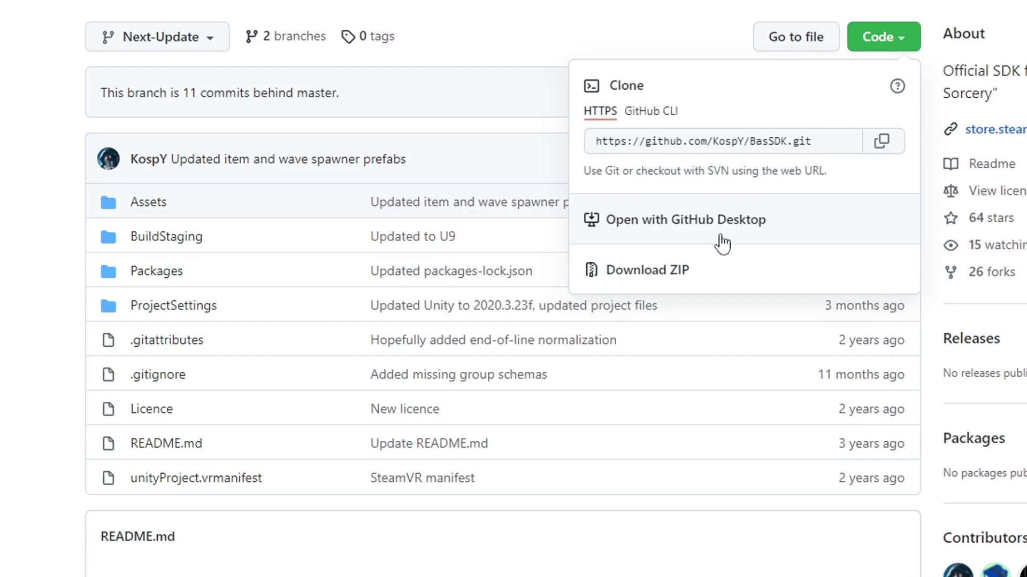
pyautogui.click(659, 275)
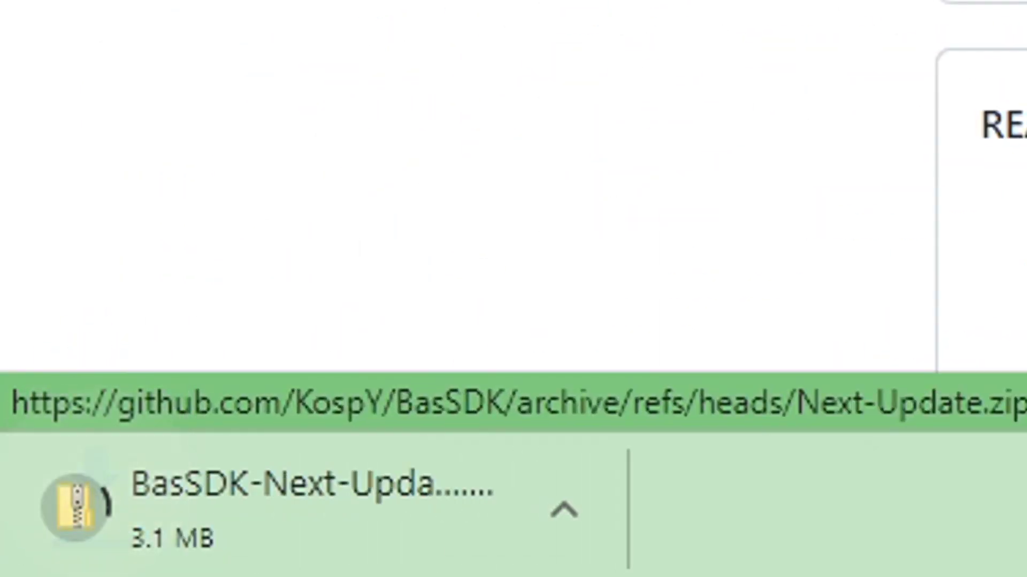
# - Show the downloaded BasSDK-Next-Update.zip in its folder and extract all of its contents
pyautogui.click(581, 511)
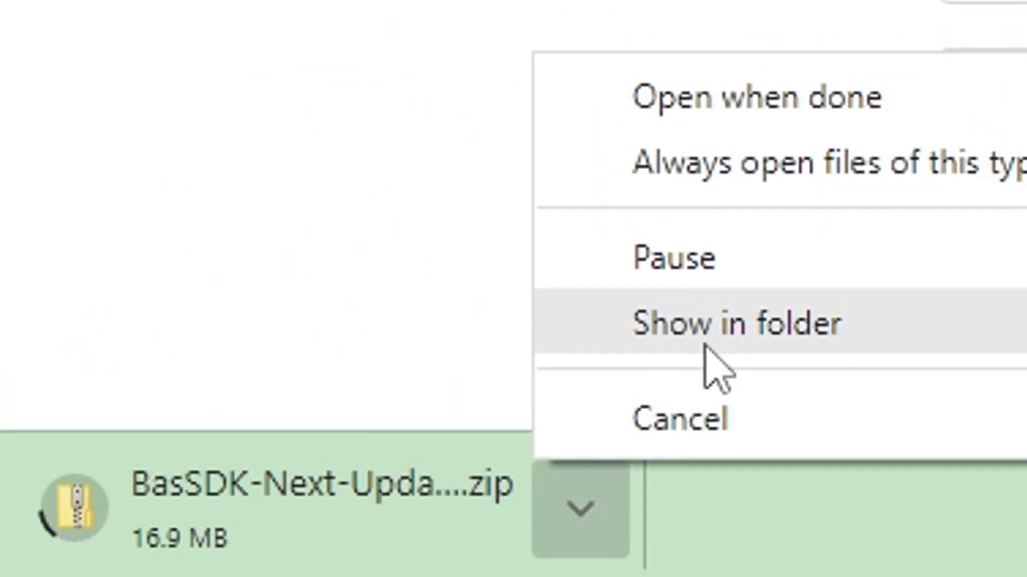
pyautogui.click(711, 367)
pyautogui.rightClick(155, 423)
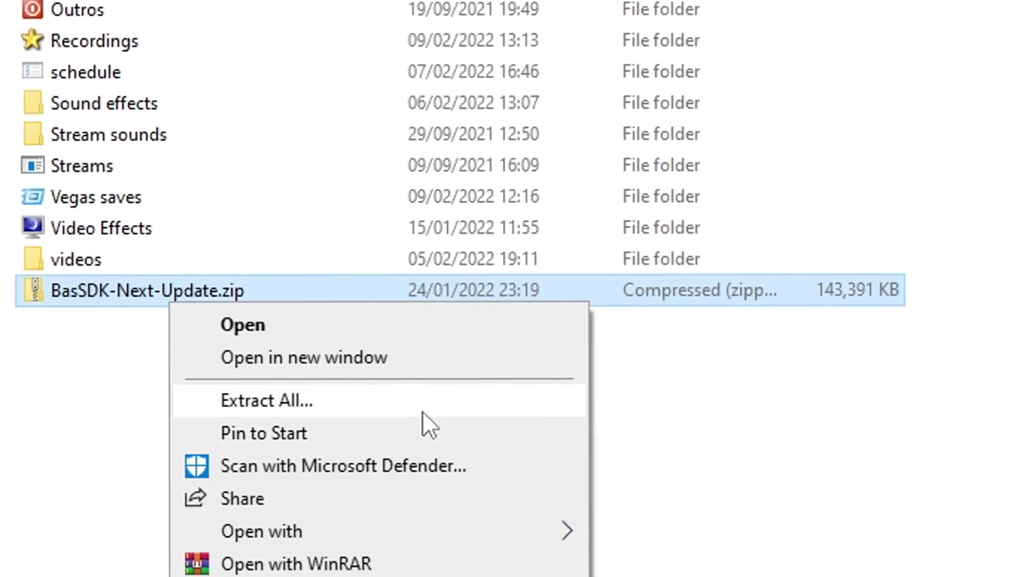
pyautogui.click(422, 489)
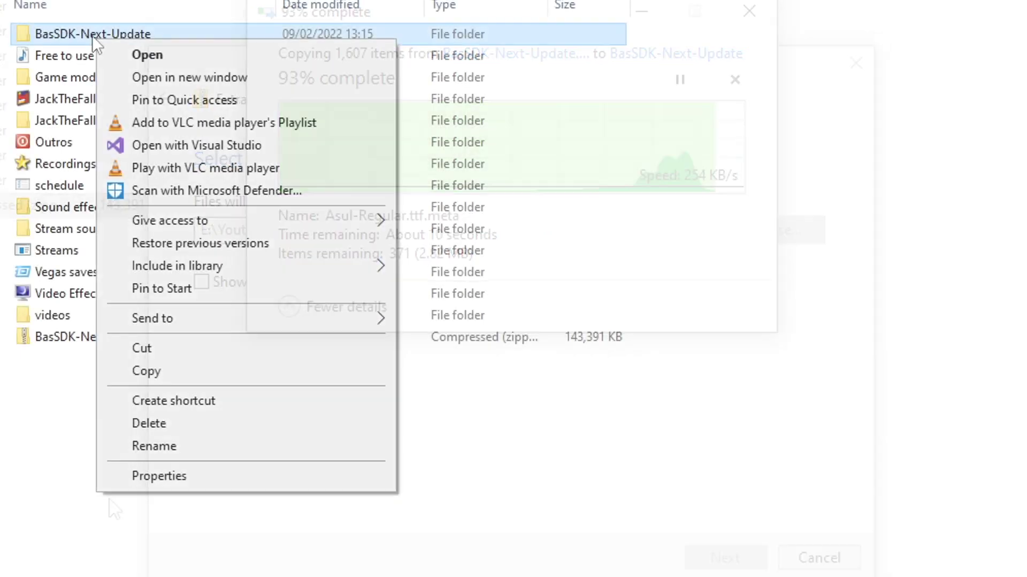
# - Open the extracted BasSDK-Next-Update folder and rename the inner BasSDK-Next-Update folder to MyVoicePack
pyautogui.click(150, 56)
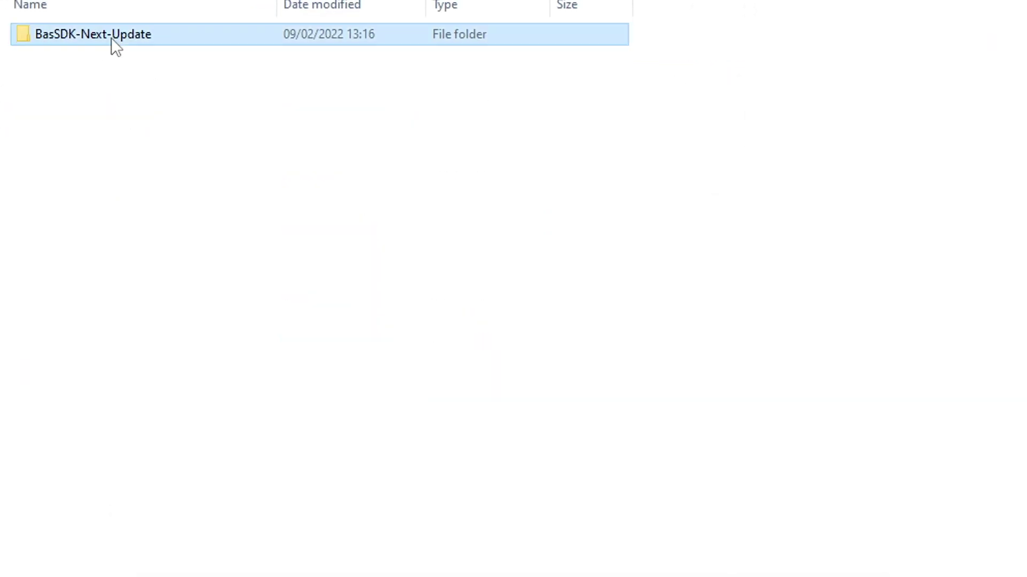
pyautogui.doubleClick(111, 37)
pyautogui.hotkey('alt', 'Up')
pyautogui.rightClick(75, 30)
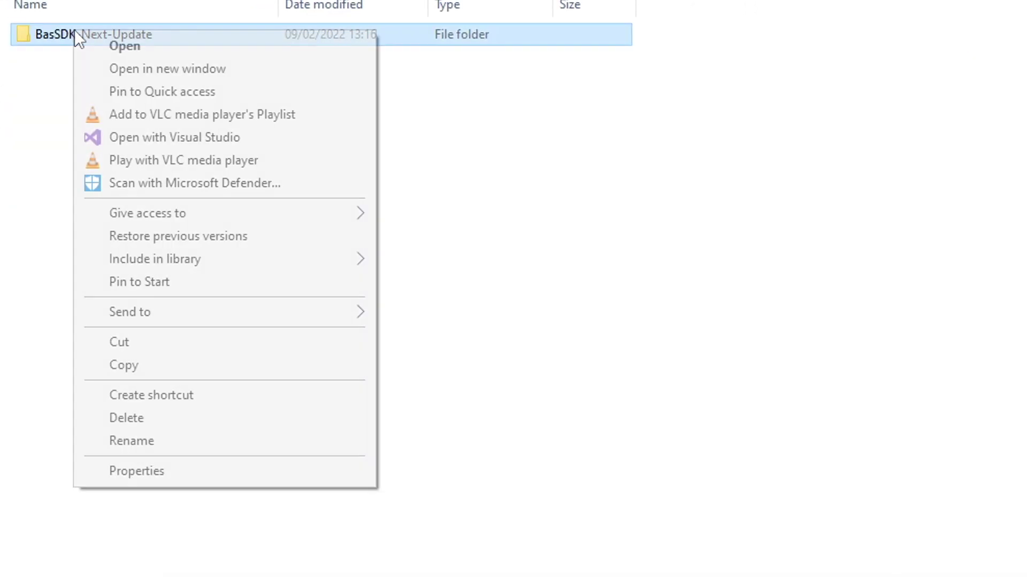
pyautogui.click(210, 449)
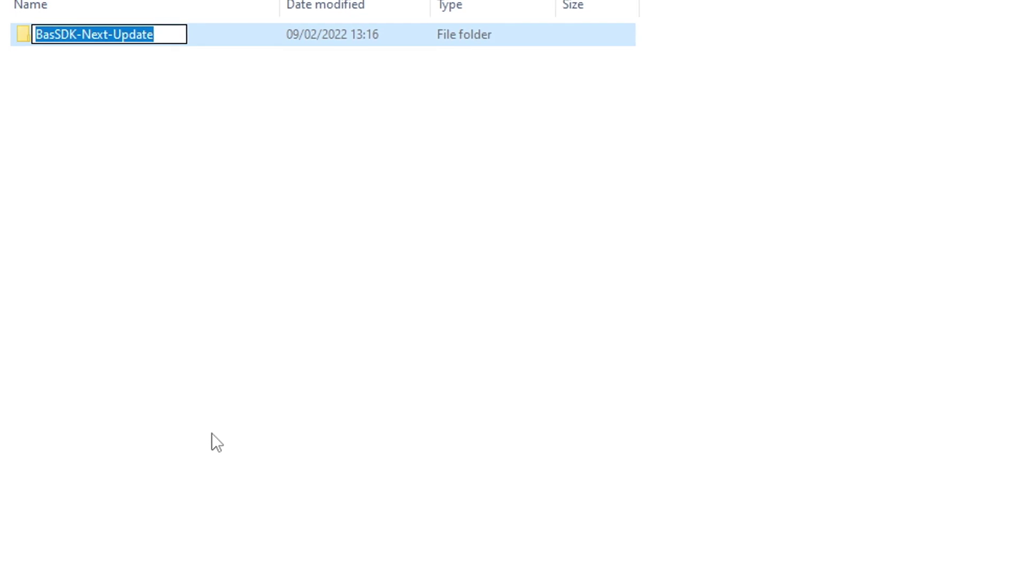
pyautogui.press('BackSpace')
pyautogui.write('MyVoicePack')
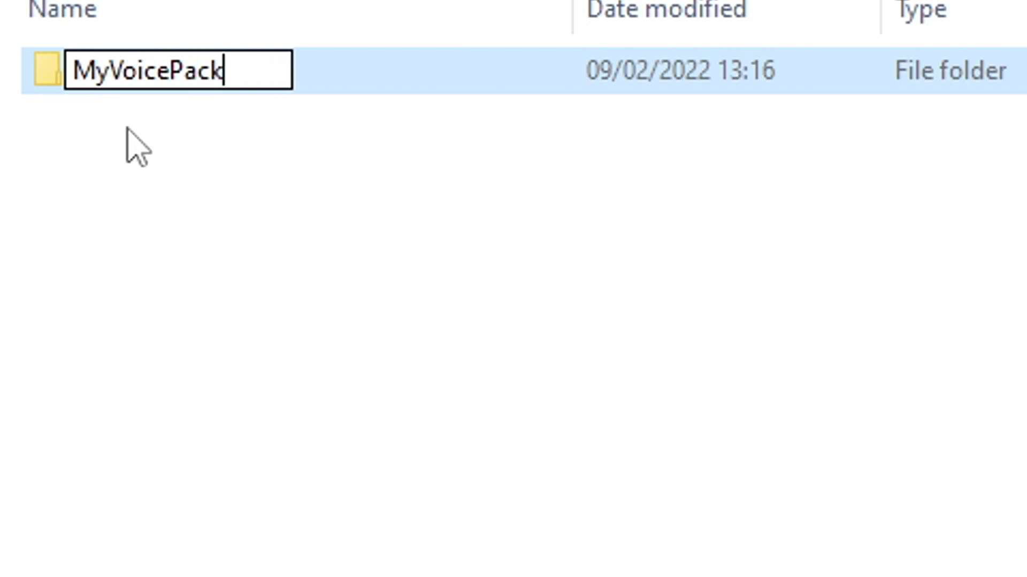
pyautogui.press('Return')
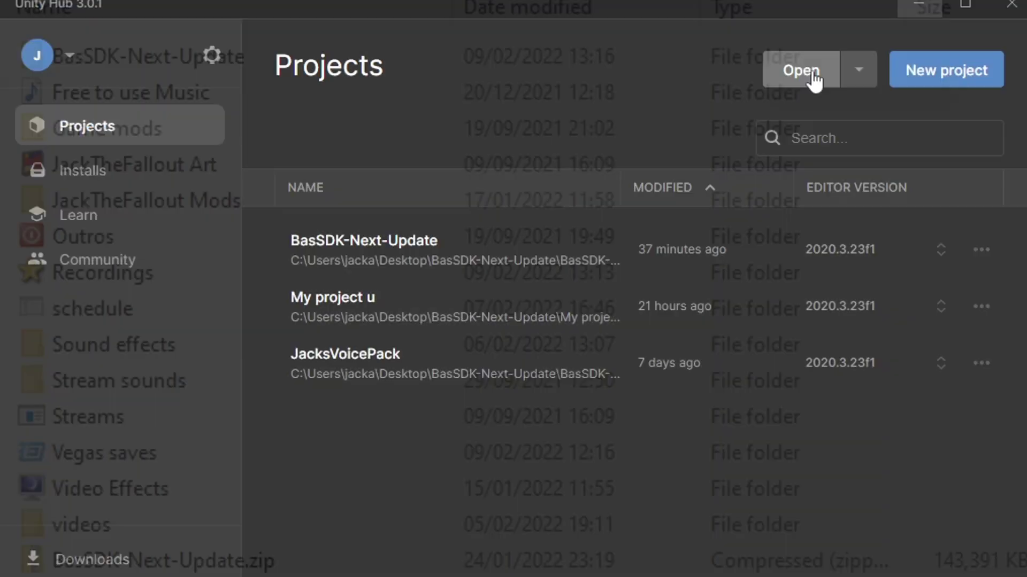
# - In Unity Hub, open the MyVoicePack folder inside BasSDK-Next-Update as an existing project
pyautogui.click(800, 73)
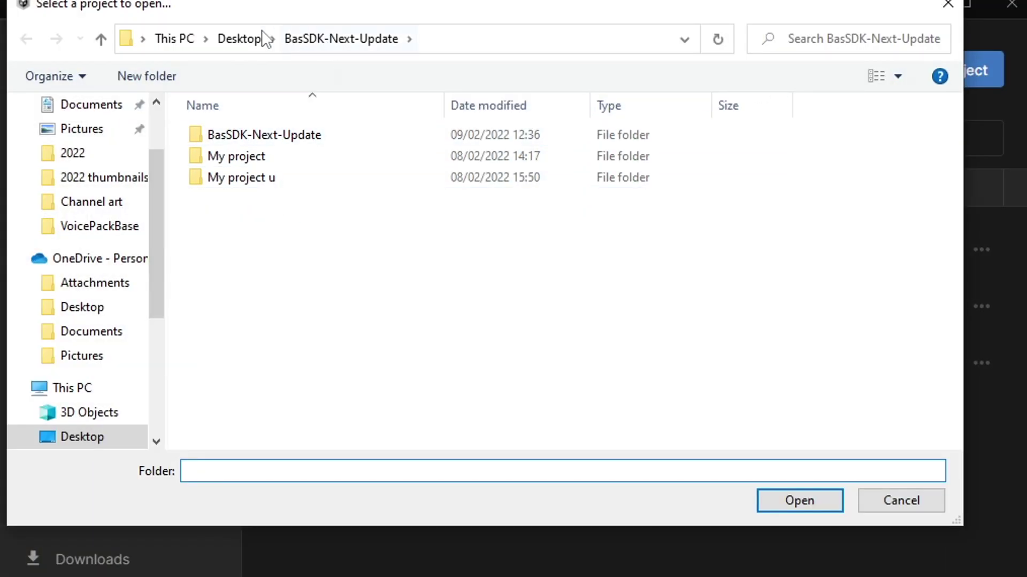
pyautogui.scroll(-2, 81, 395)
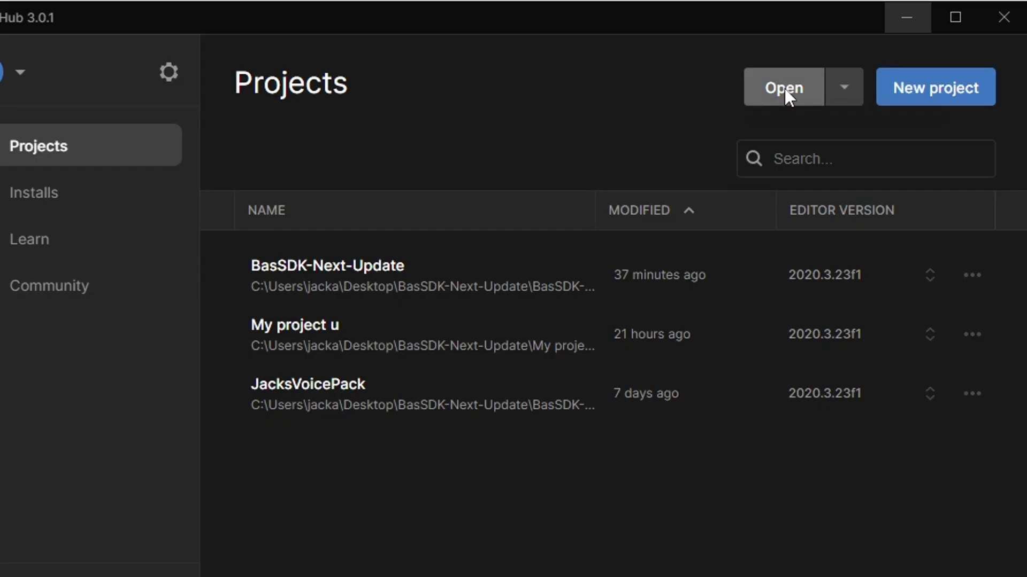
pyautogui.click(784, 88)
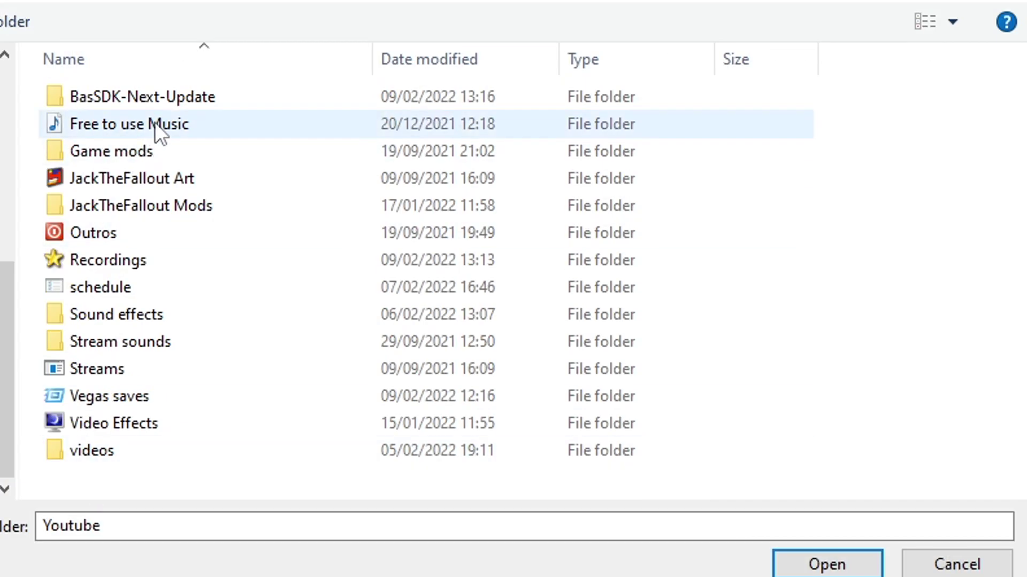
pyautogui.click(178, 96)
pyautogui.doubleClick(178, 91)
pyautogui.click(121, 96)
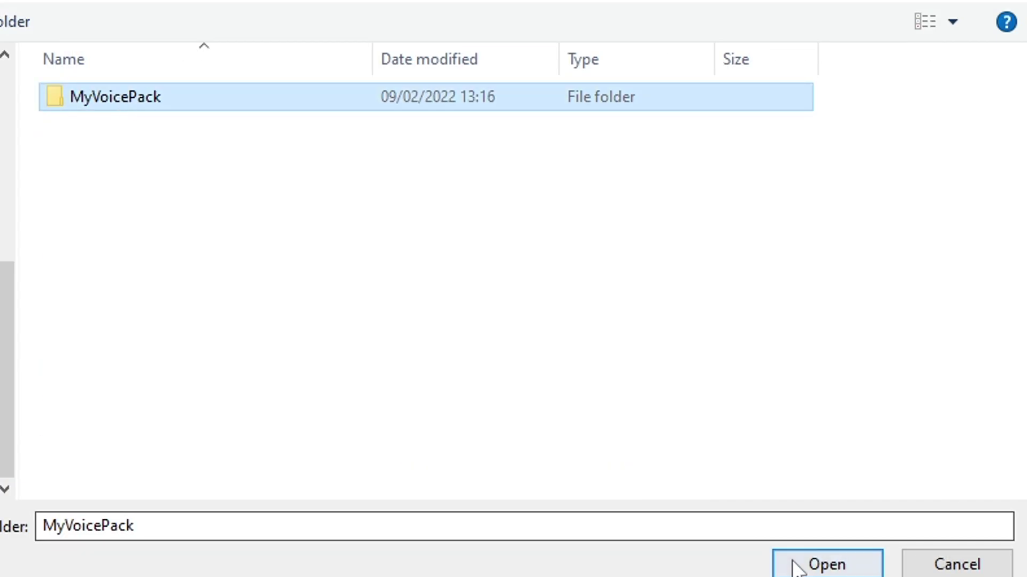
pyautogui.click(818, 564)
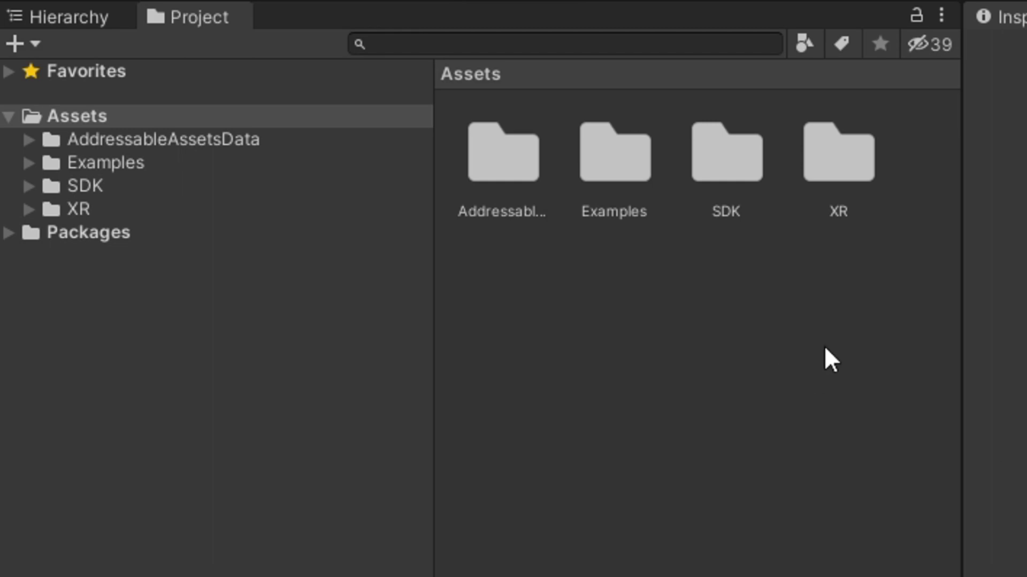
# - Expand the project's SDK assets and open the Audio folder under SDK > Scripts
pyautogui.click(50, 259)
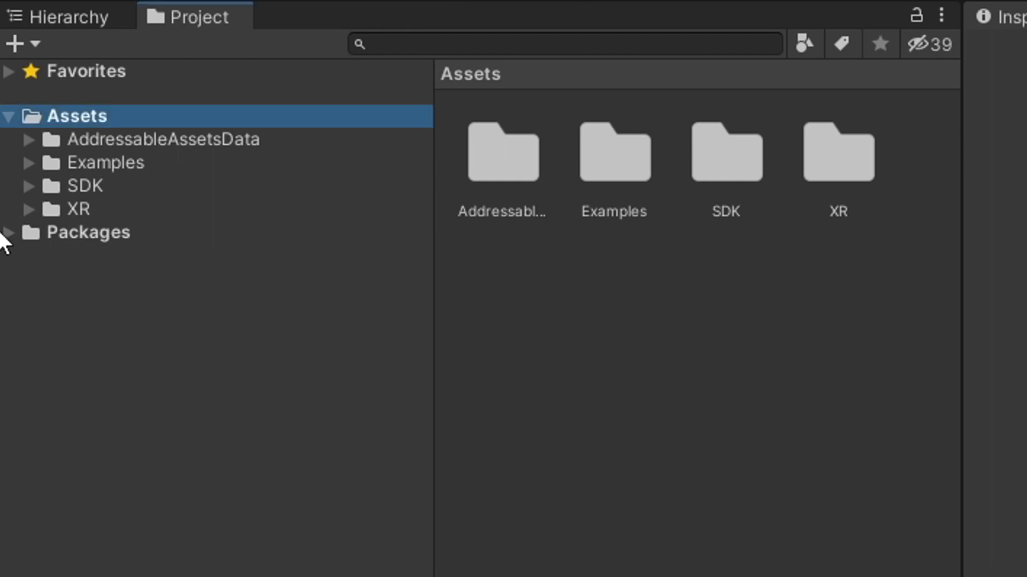
pyautogui.click(30, 186)
pyautogui.click(46, 409)
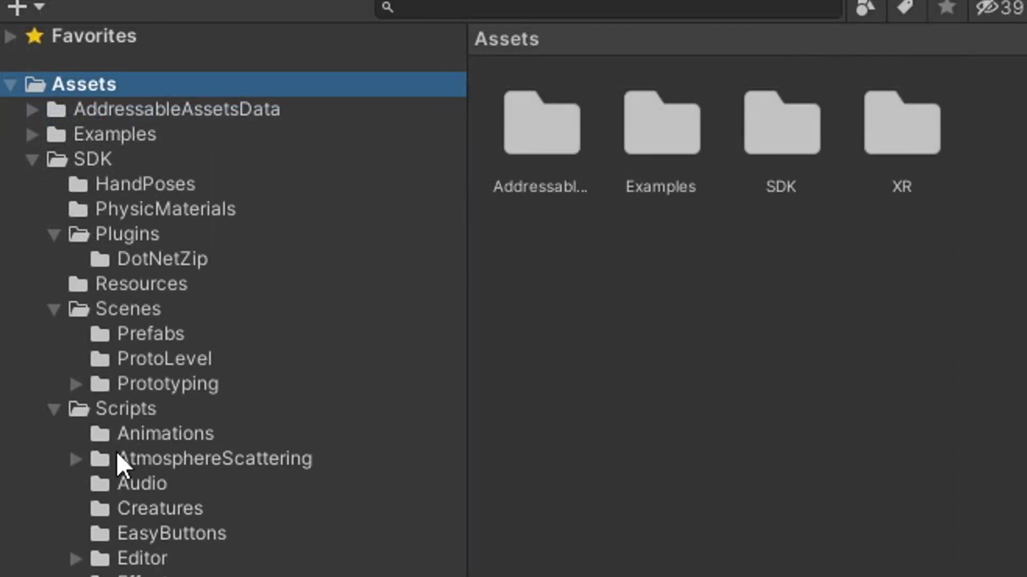
pyautogui.click(149, 487)
pyautogui.rightClick(787, 316)
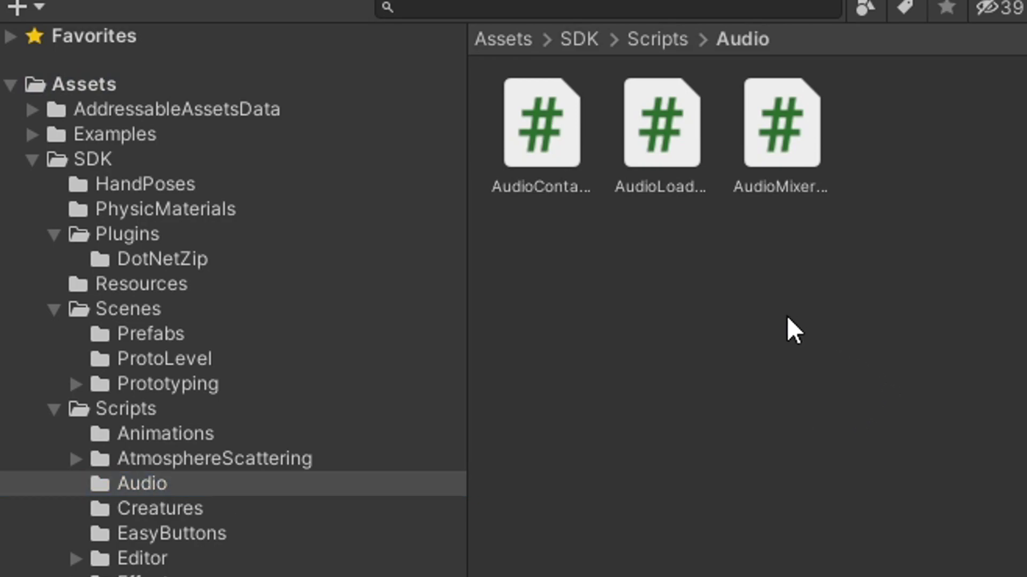
pyautogui.click(673, 296)
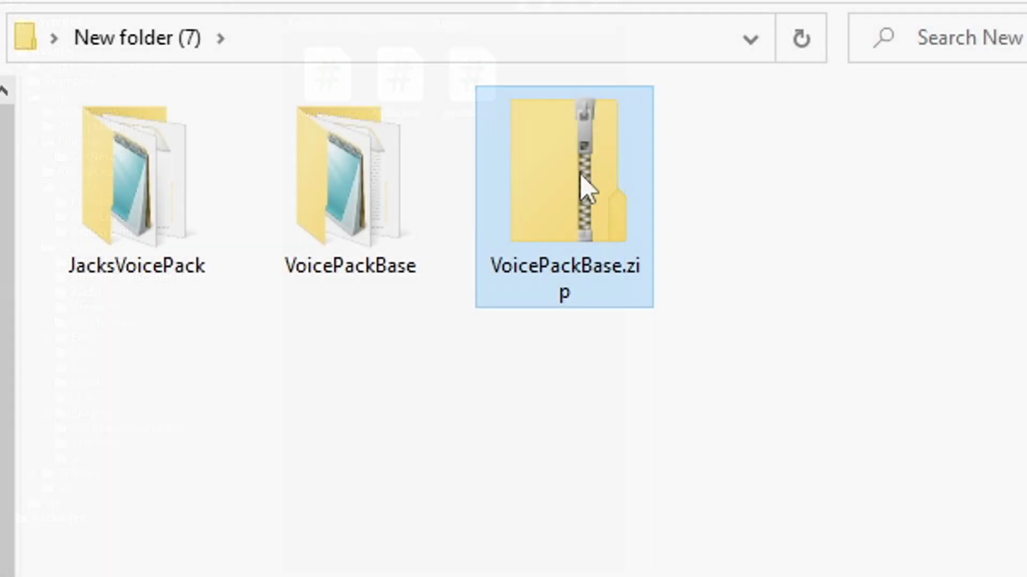
# - Extract all contents of VoicePackBase.zip in its current folder
pyautogui.rightClick(563, 194)
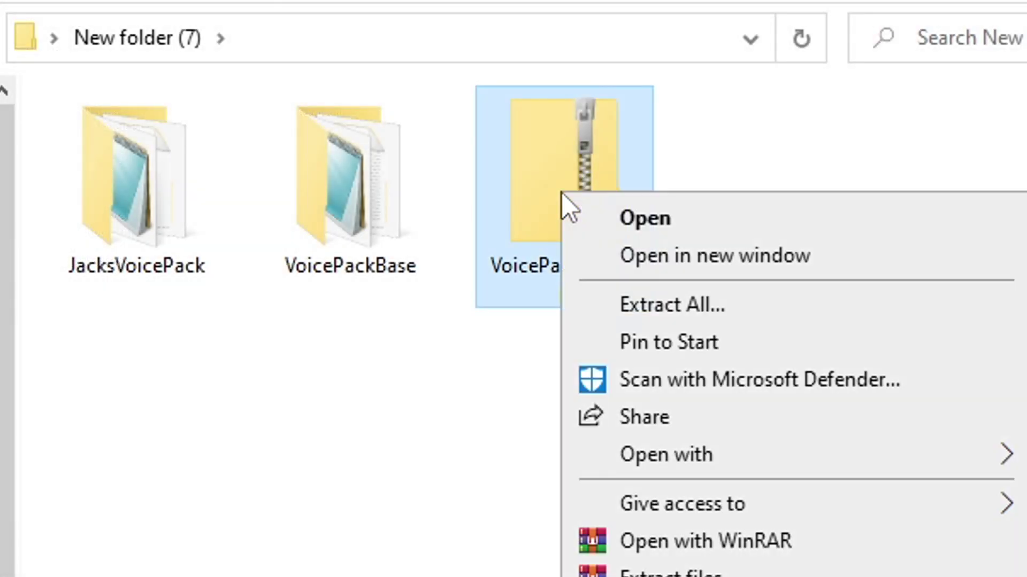
pyautogui.click(408, 422)
pyautogui.rightClick(538, 187)
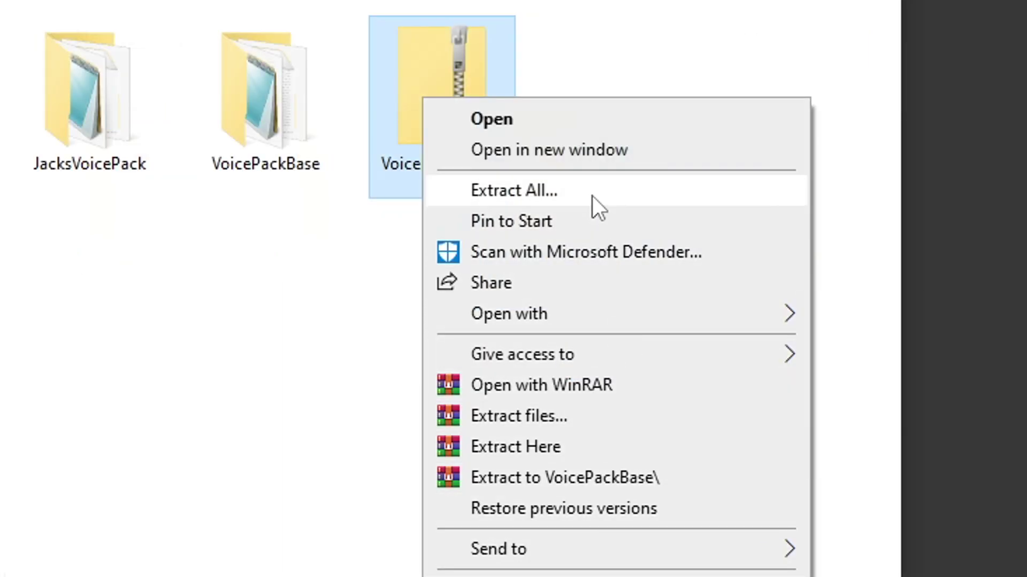
pyautogui.click(593, 197)
pyautogui.press('Return')
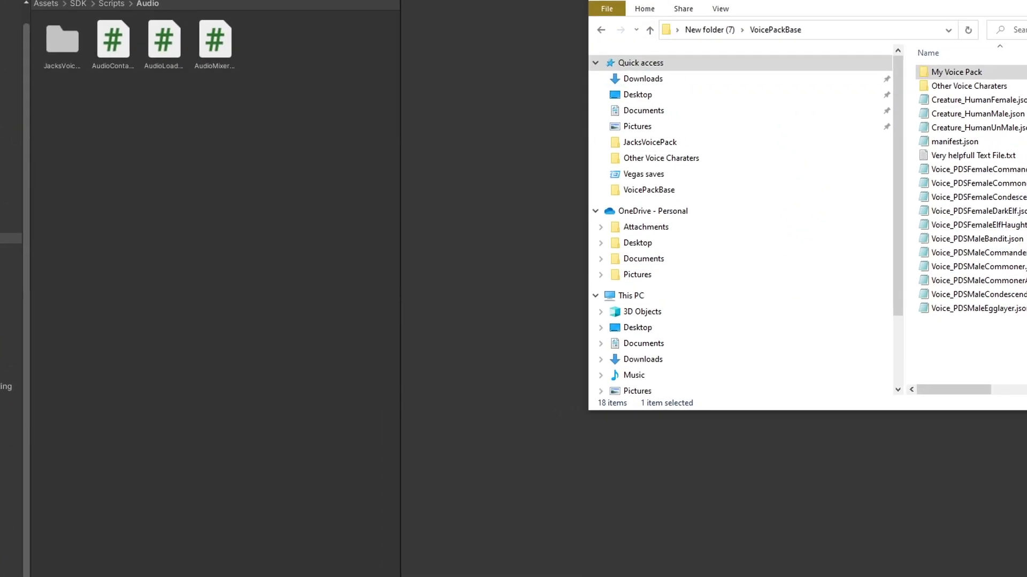
# - Import the My Voice Pack folder from VoicePackBase into the Unity project's Assets > SDK > Scripts > Audio folder and open it
pyautogui.moveTo(956, 71); pyautogui.dragTo(289, 54)
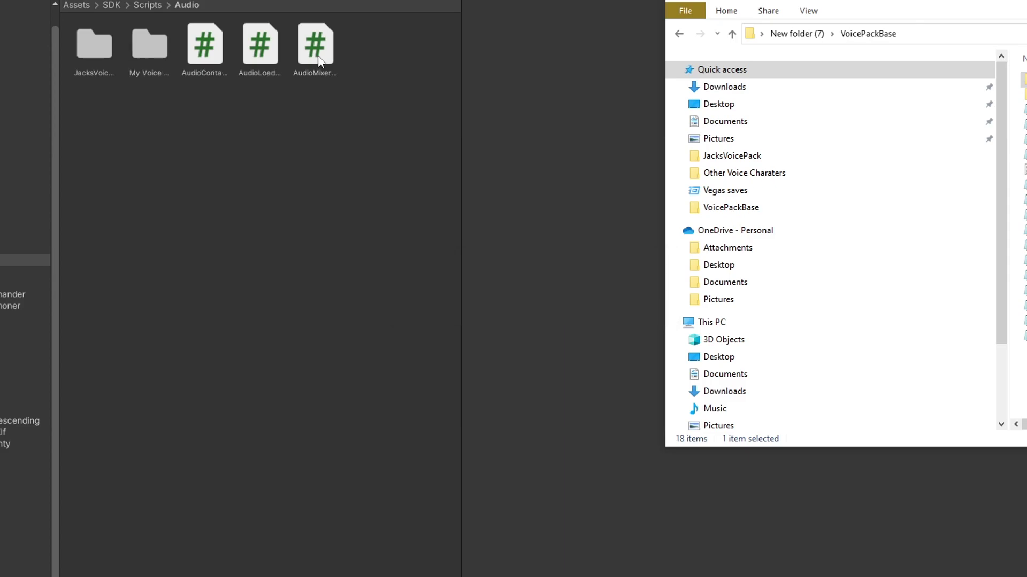
pyautogui.click(135, 144)
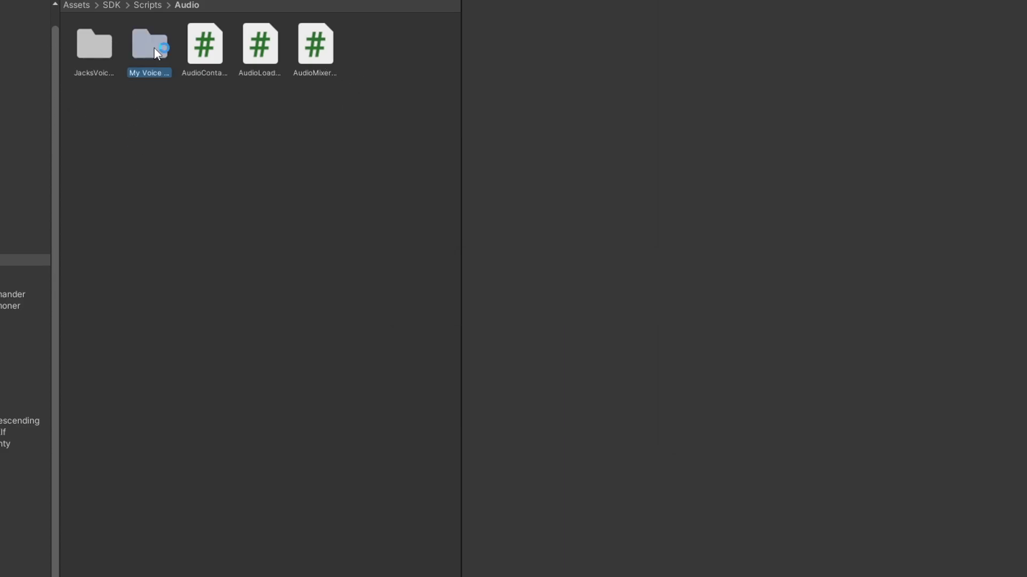
pyautogui.doubleClick(154, 47)
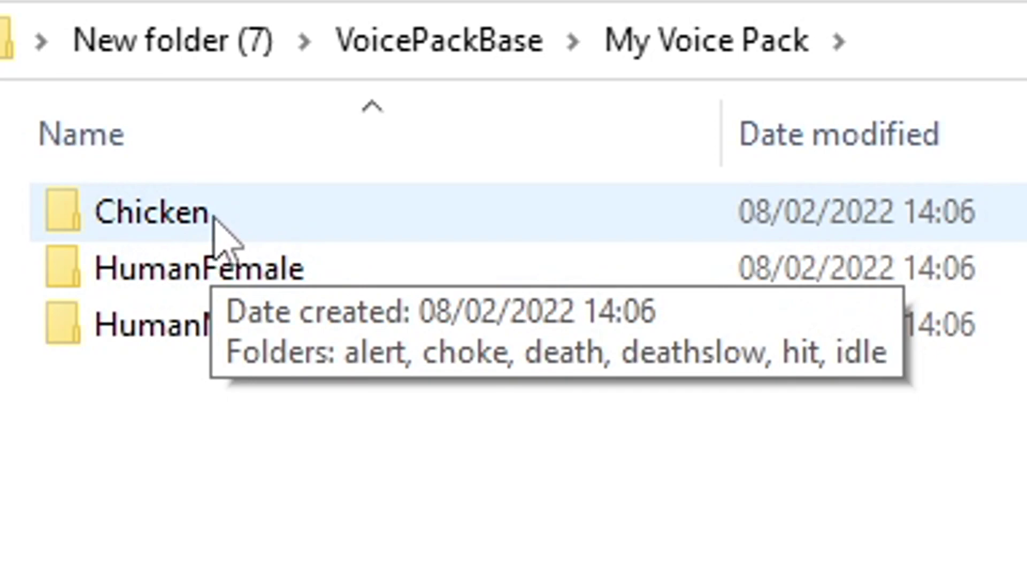
# - Look inside the Chicken and HumanFemale folders of My Voice Pack
pyautogui.doubleClick(204, 225)
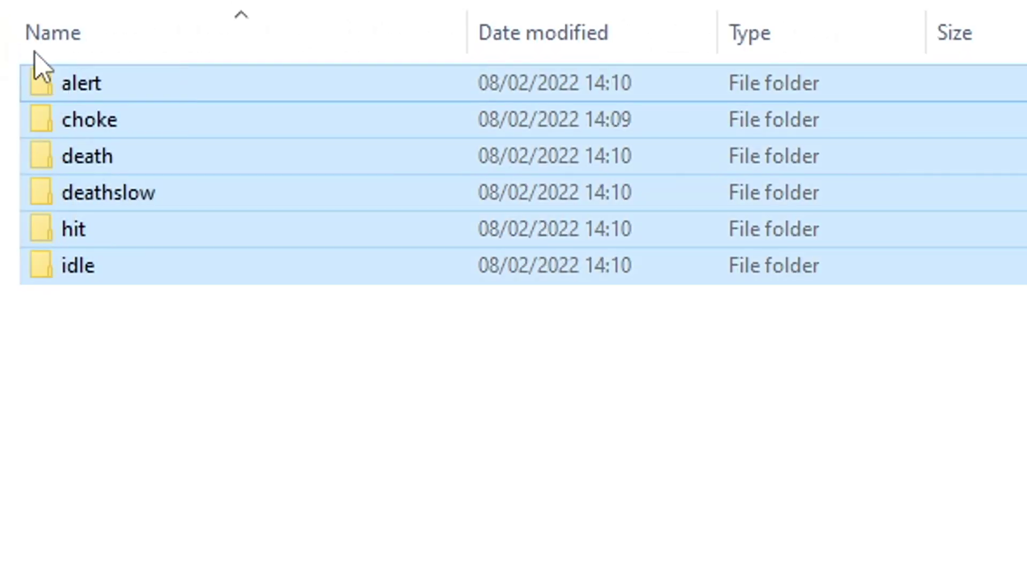
pyautogui.hotkey('alt', 'Left')
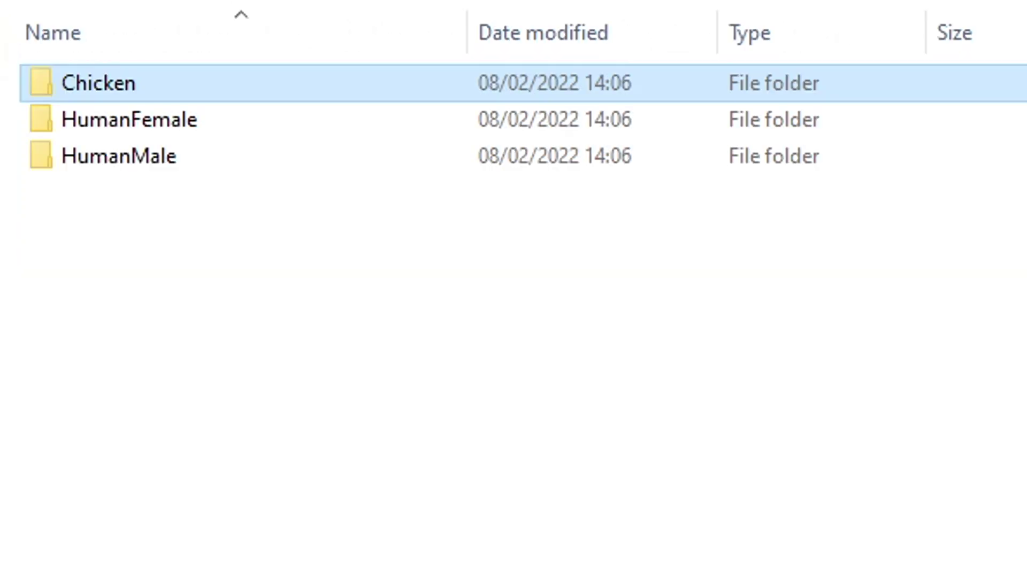
pyautogui.doubleClick(121, 121)
pyautogui.hotkey('alt', 'Left')
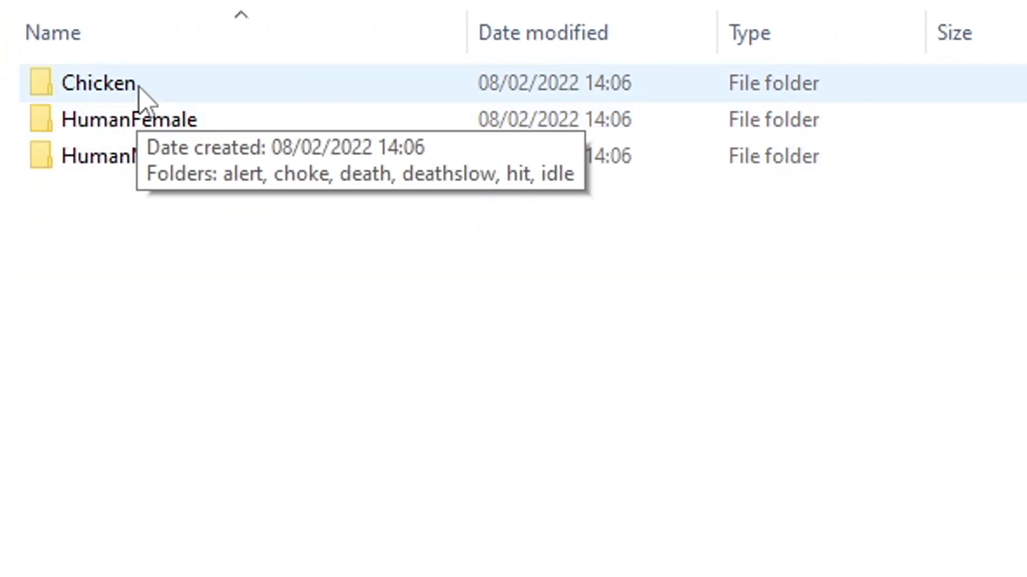
# - Examine the Chicken folder's sound categories from alert to idle, and look inside the alert folder
pyautogui.doubleClick(139, 96)
pyautogui.click(85, 100)
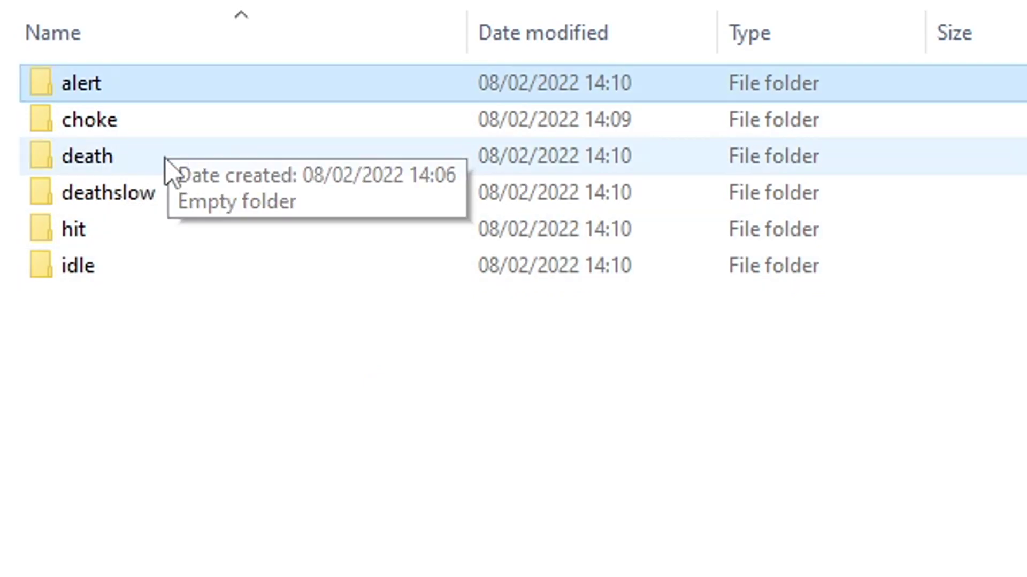
pyautogui.click(131, 137)
pyautogui.click(166, 155)
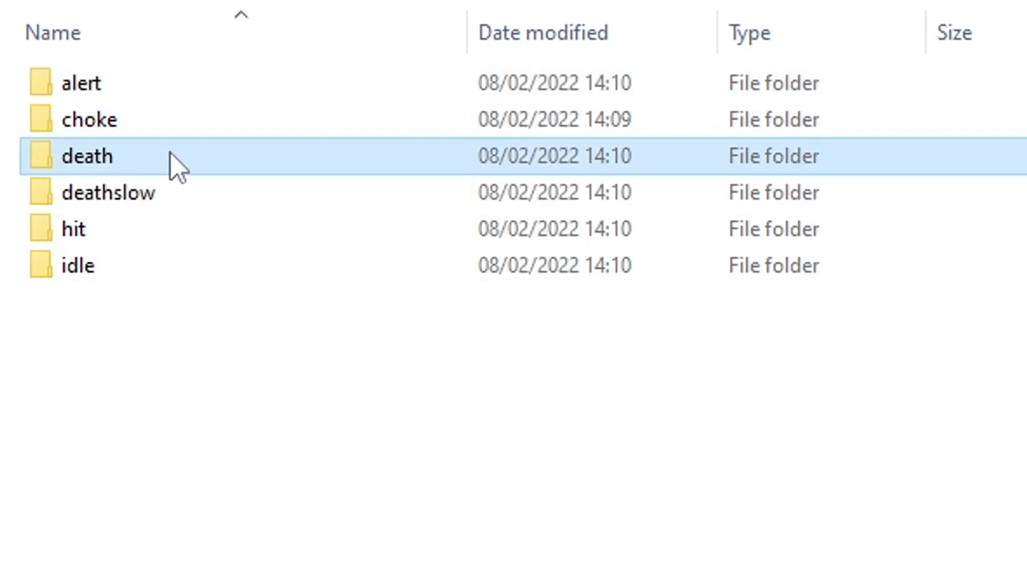
pyautogui.click(193, 190)
pyautogui.click(194, 235)
pyautogui.click(189, 270)
pyautogui.doubleClick(51, 79)
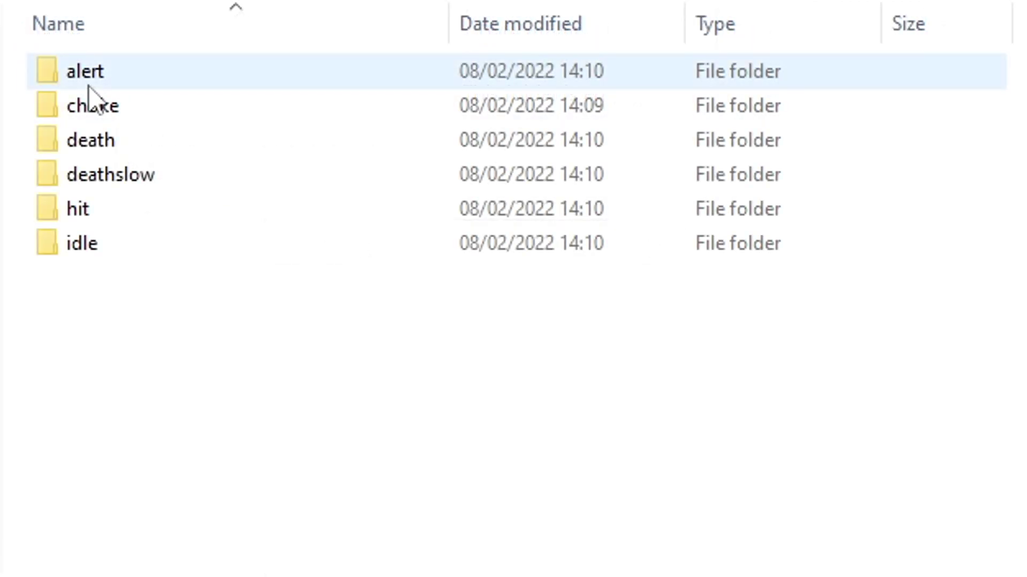
pyautogui.click(157, 85)
pyautogui.click(129, 112)
pyautogui.click(161, 139)
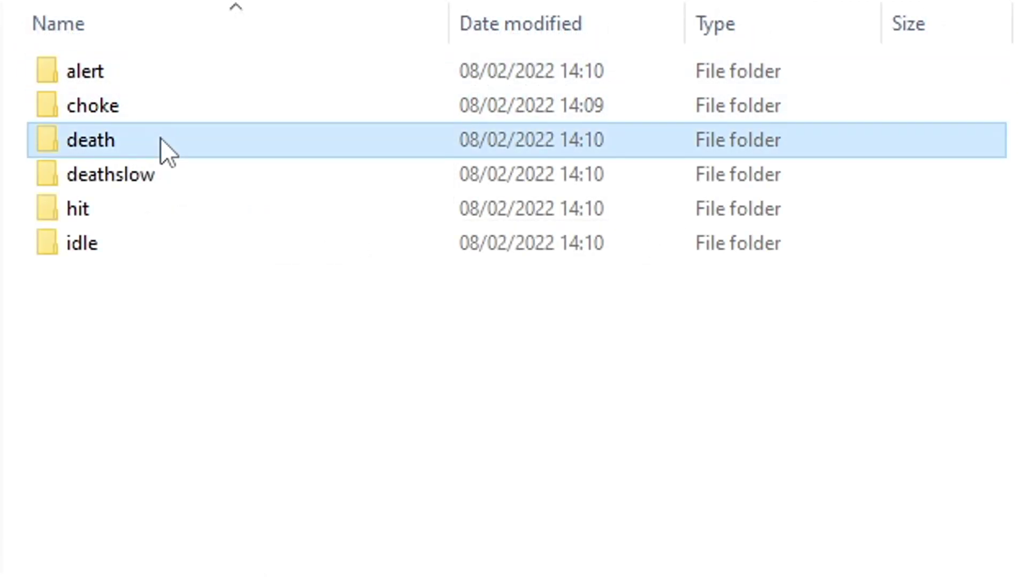
pyautogui.click(187, 184)
pyautogui.click(191, 218)
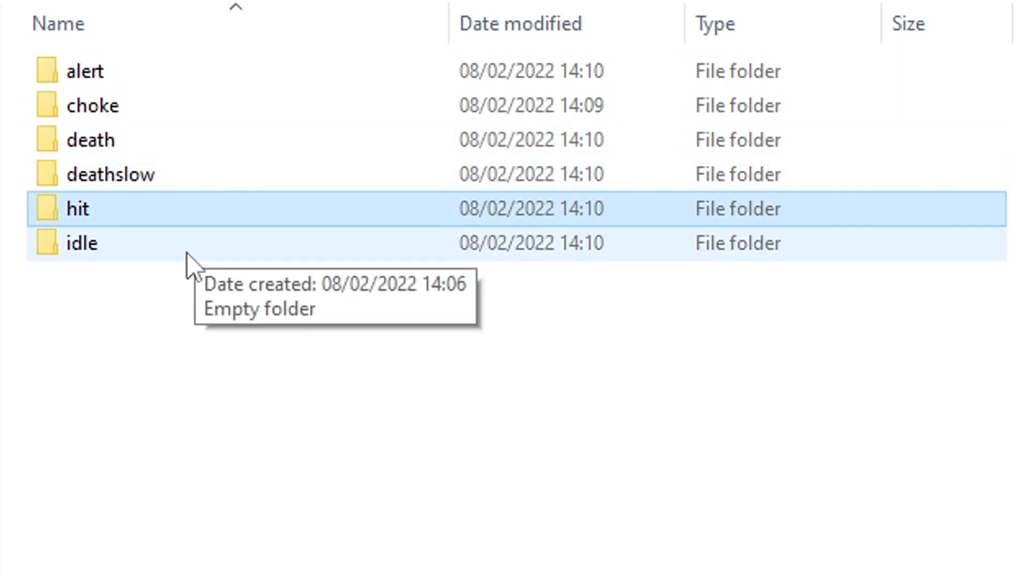
pyautogui.click(188, 251)
pyautogui.click(210, 364)
pyautogui.doubleClick(52, 68)
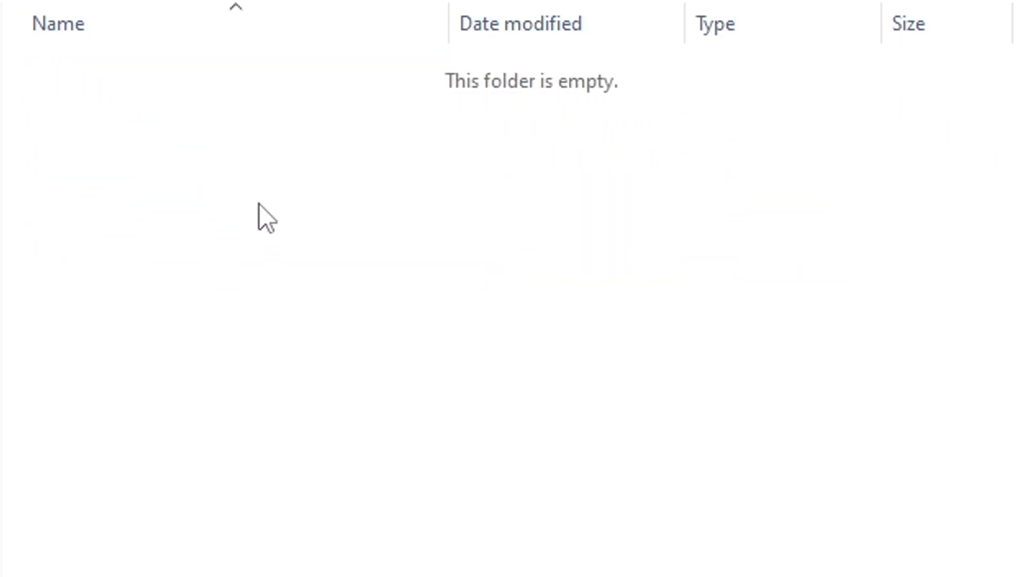
pyautogui.rightClick(259, 203)
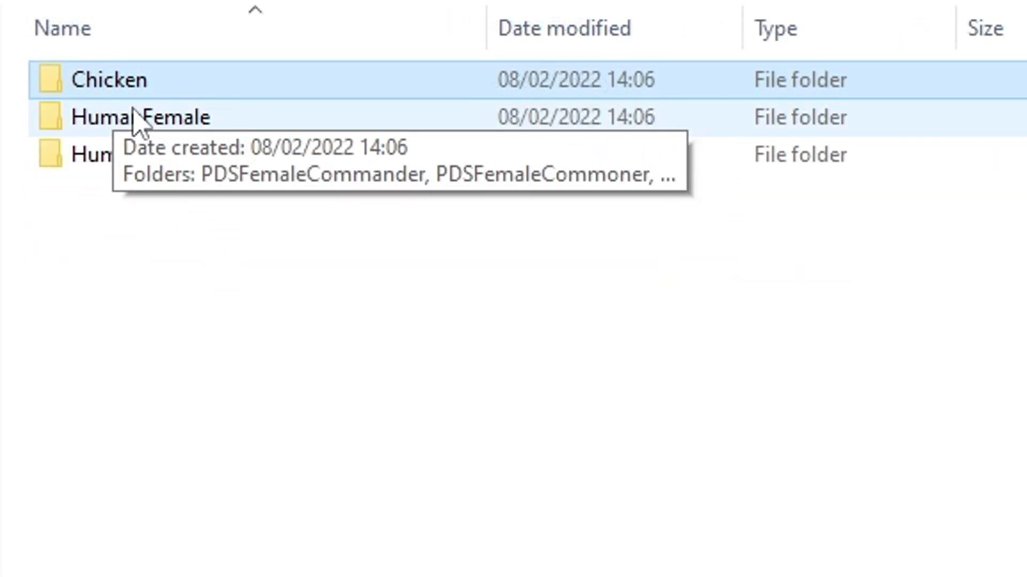
# - Open PDSFemaleCommander inside HumanFemale and examine its sound category folders
pyautogui.click(134, 113)
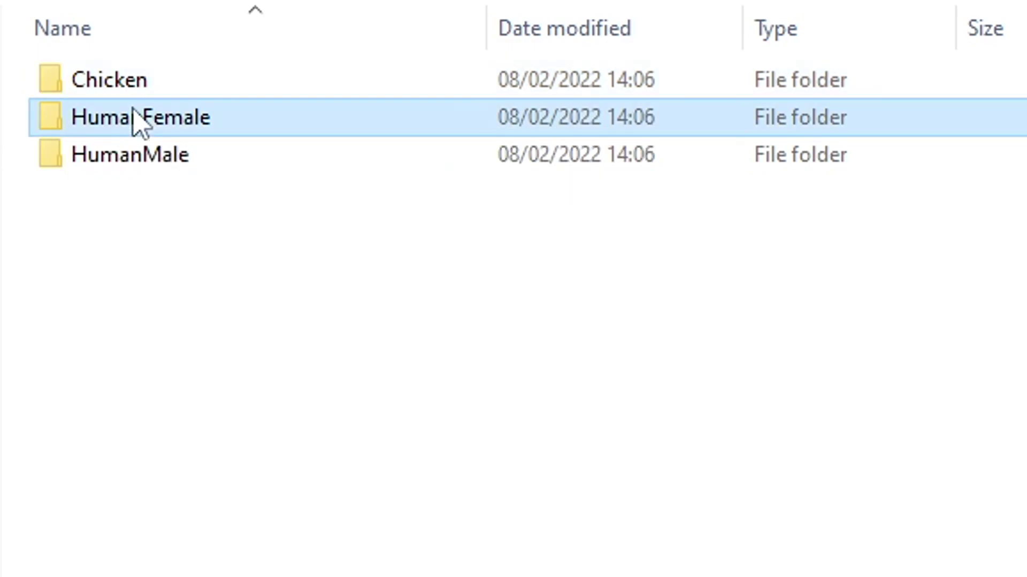
pyautogui.doubleClick(134, 113)
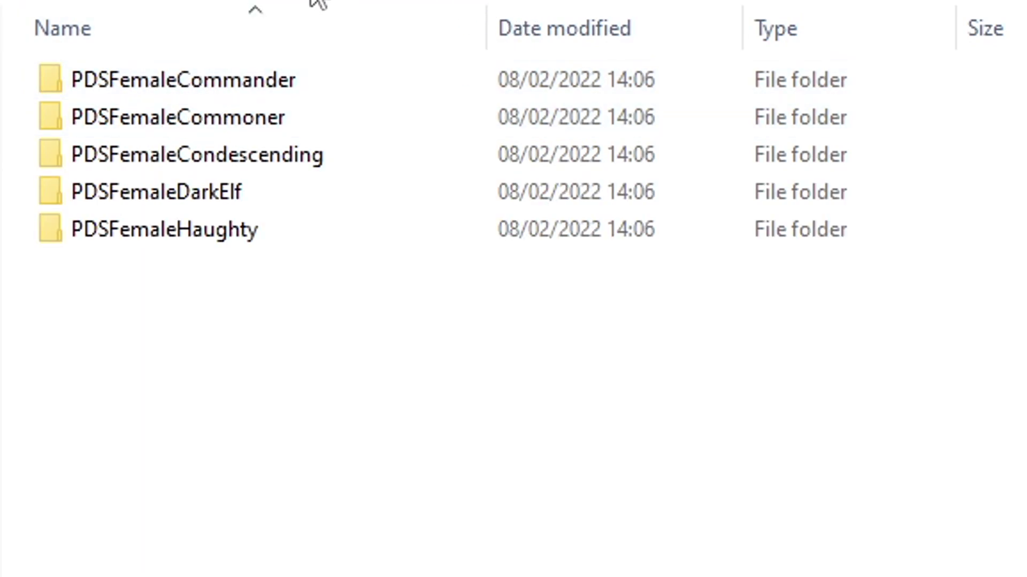
pyautogui.doubleClick(182, 92)
pyautogui.click(120, 125)
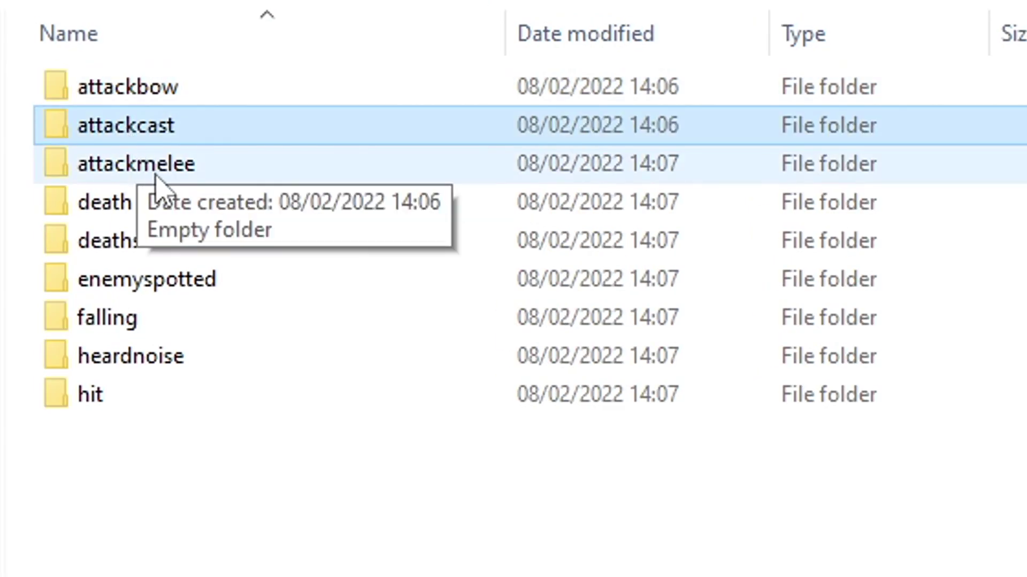
pyautogui.click(160, 178)
pyautogui.click(127, 216)
pyautogui.click(137, 238)
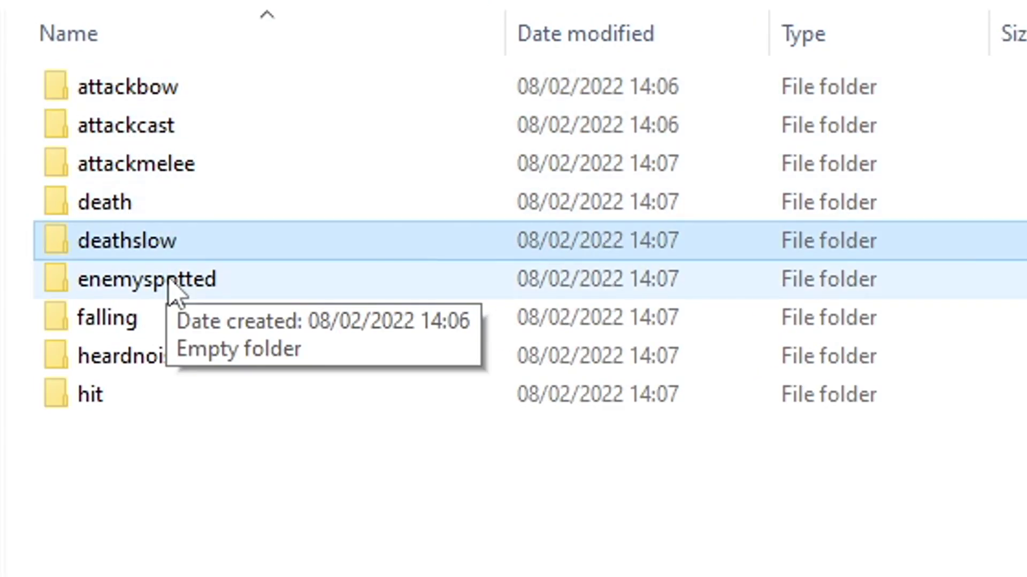
pyautogui.click(134, 321)
pyautogui.click(154, 355)
pyautogui.click(117, 399)
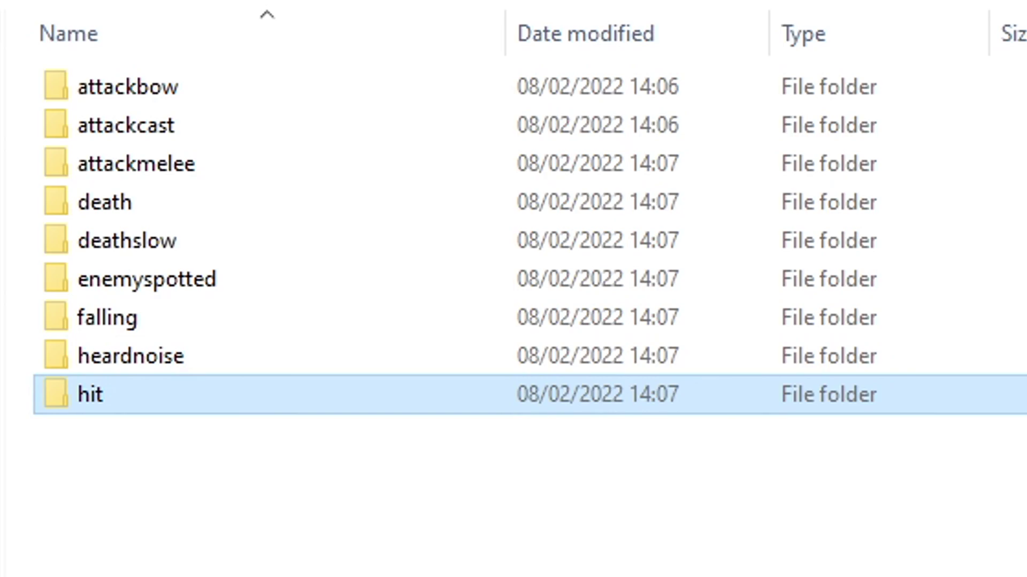
# - Review each PDSFemaleCommander sound category again, from attackbow through enemyspotted to hit
pyautogui.click(159, 94)
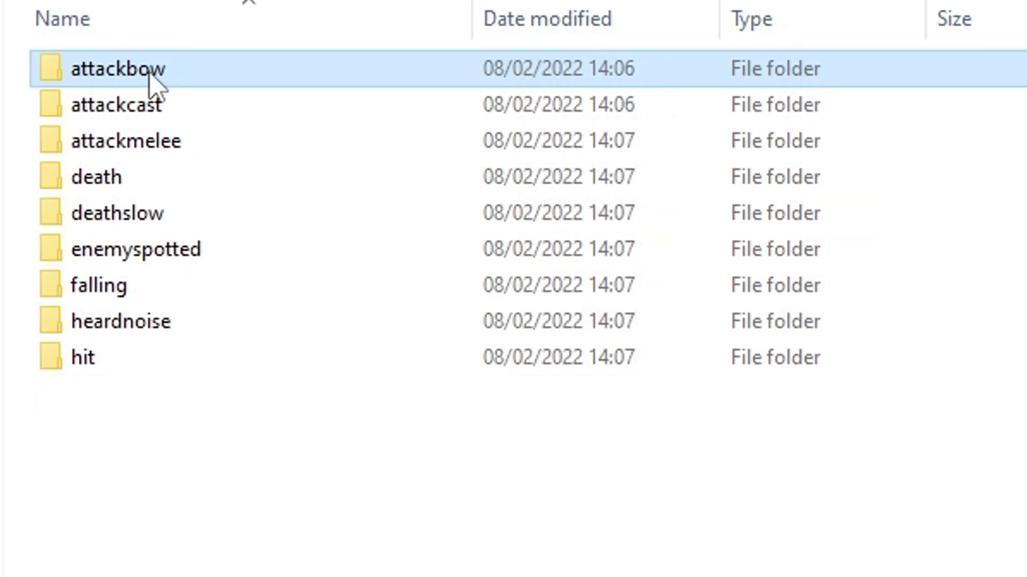
pyautogui.click(129, 138)
pyautogui.click(147, 152)
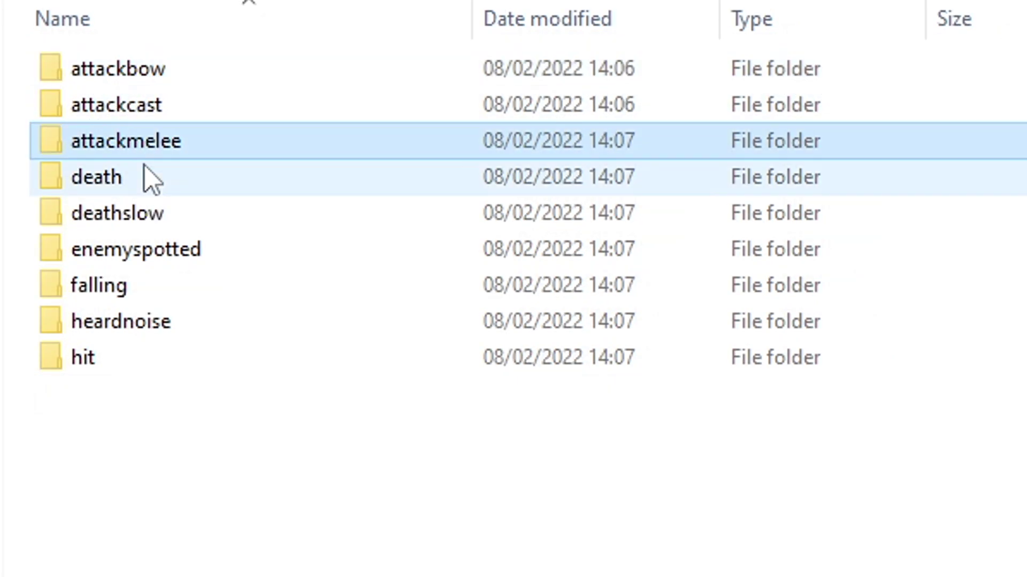
pyautogui.click(118, 187)
pyautogui.click(134, 222)
pyautogui.click(134, 249)
pyautogui.click(138, 285)
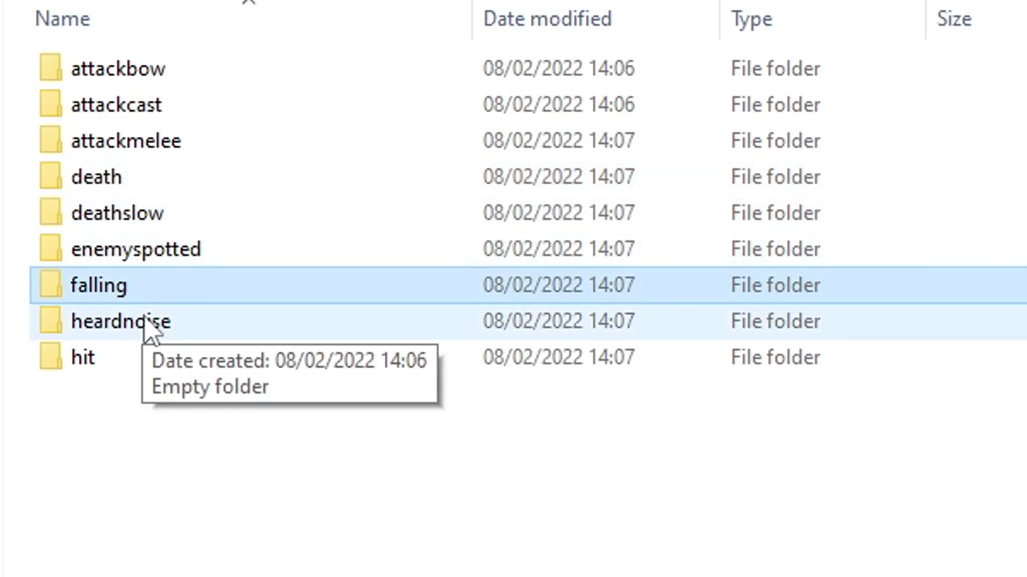
pyautogui.click(150, 72)
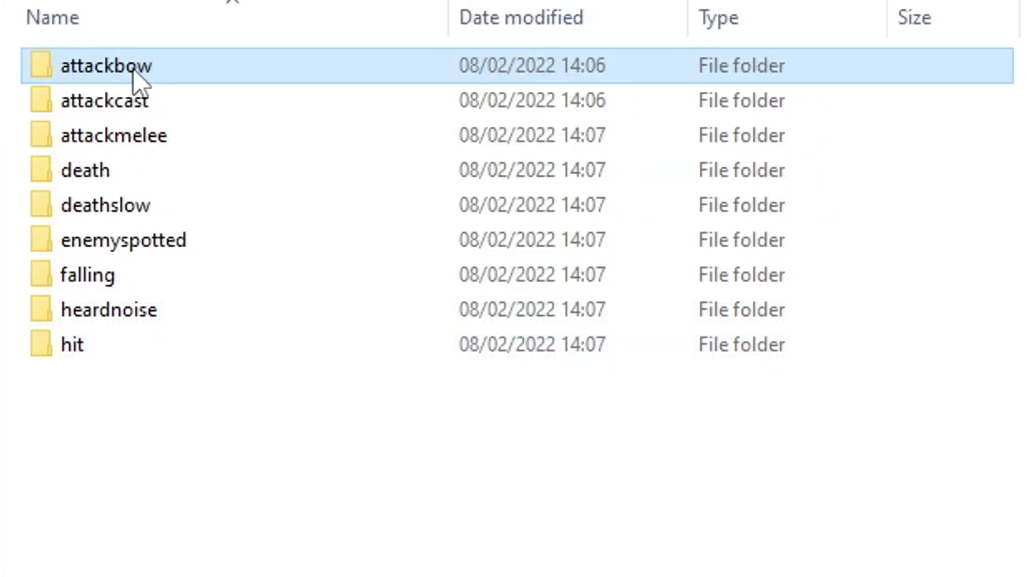
pyautogui.click(107, 109)
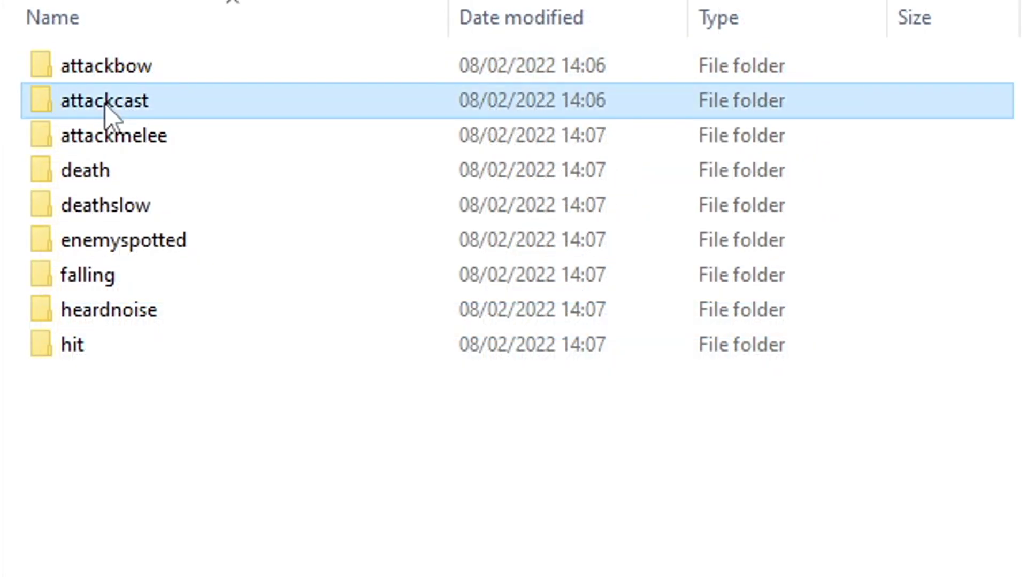
pyautogui.click(135, 151)
pyautogui.click(107, 182)
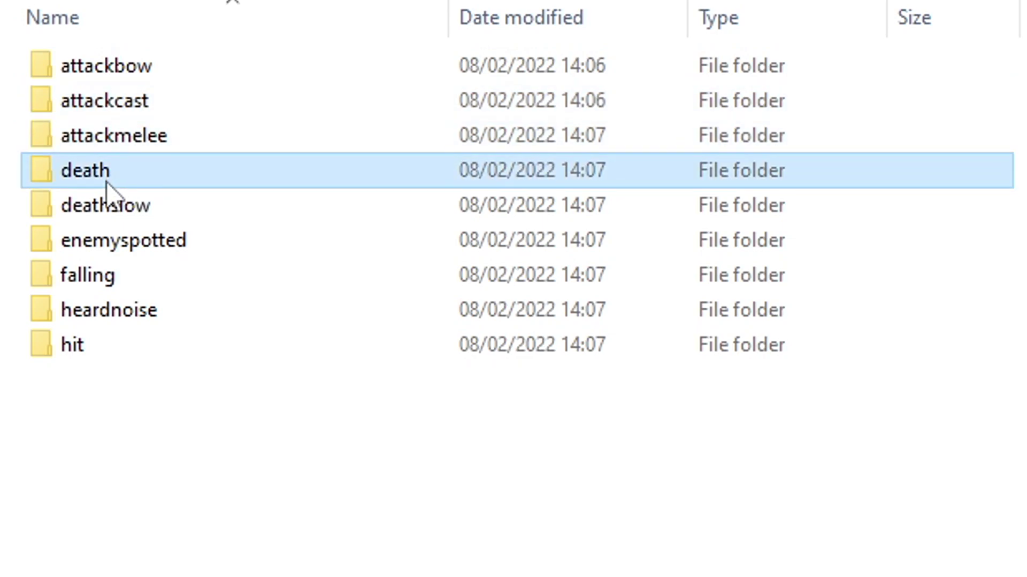
pyautogui.click(119, 214)
pyautogui.click(136, 243)
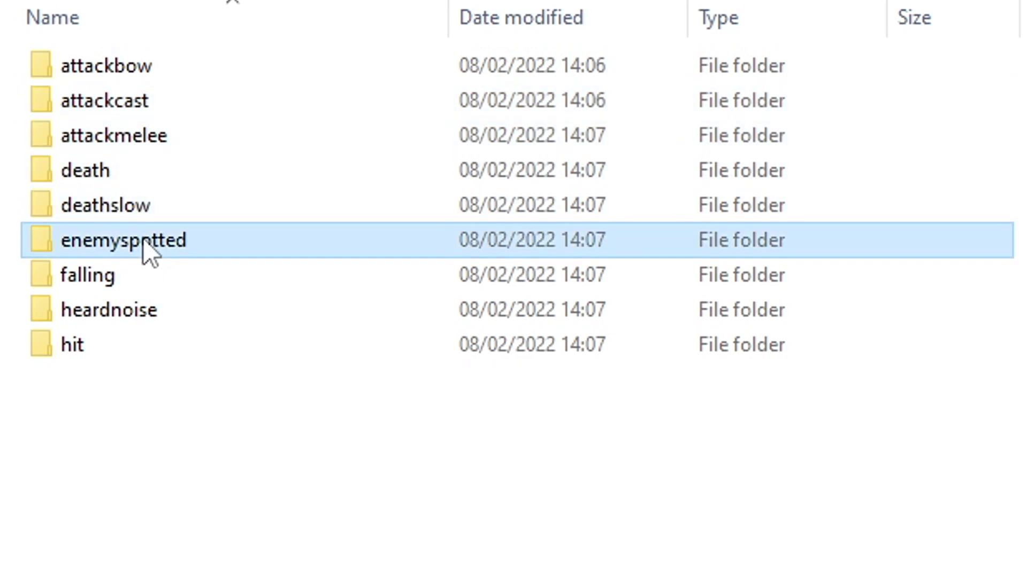
pyautogui.click(116, 286)
pyautogui.click(133, 314)
pyautogui.click(99, 353)
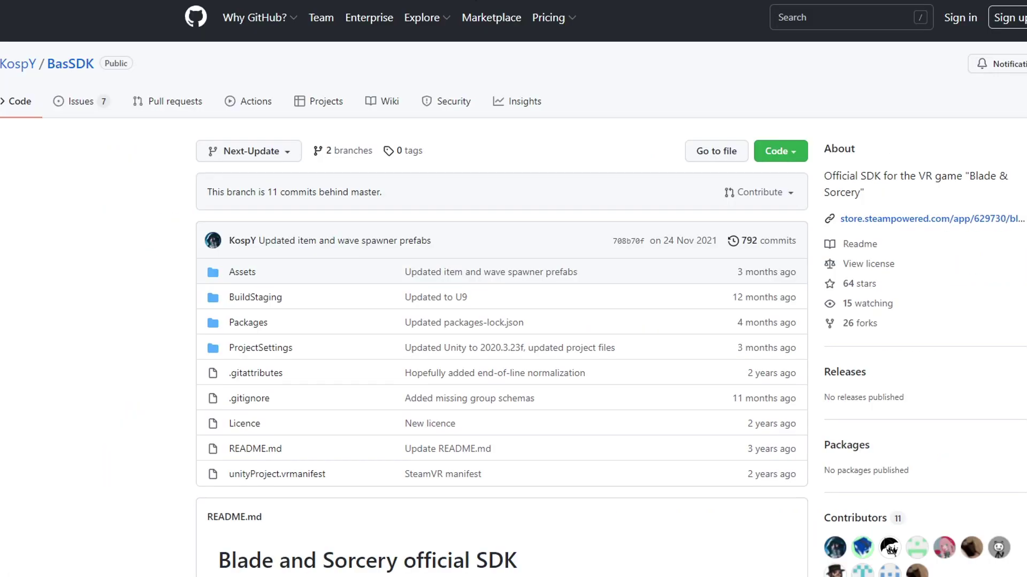
# - In the web browser, show the Google video results for "meme sounds" and cut the search text
pyautogui.moveTo(447, 9)
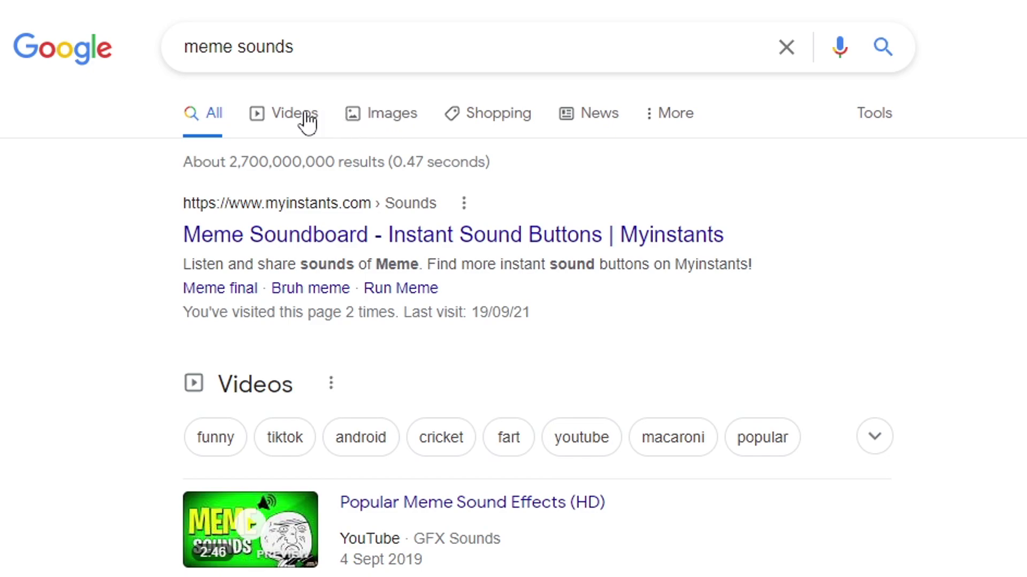
pyautogui.click(305, 114)
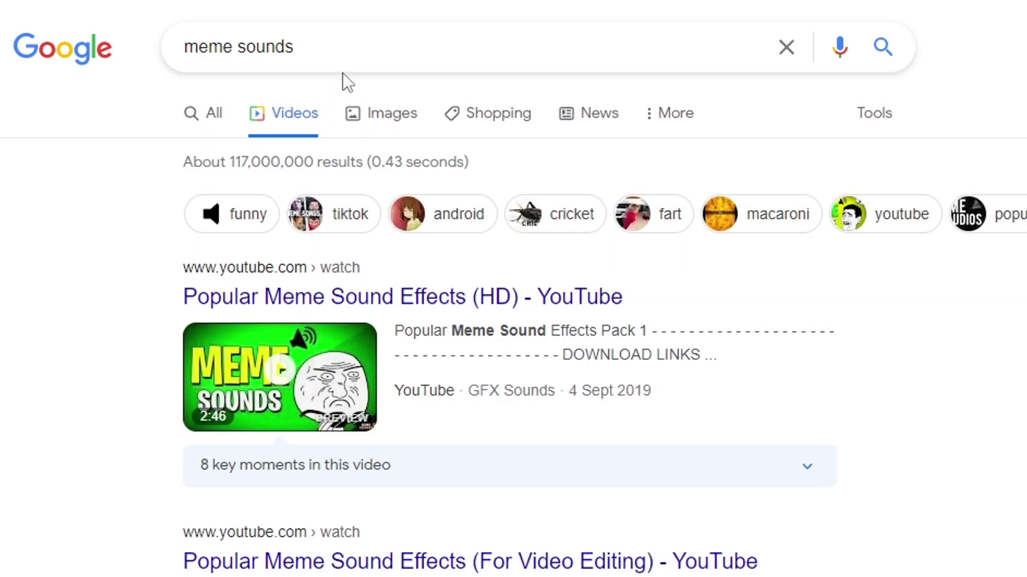
pyautogui.moveTo(330, 53); pyautogui.dragTo(137, 64)
pyautogui.rightClick(231, 45)
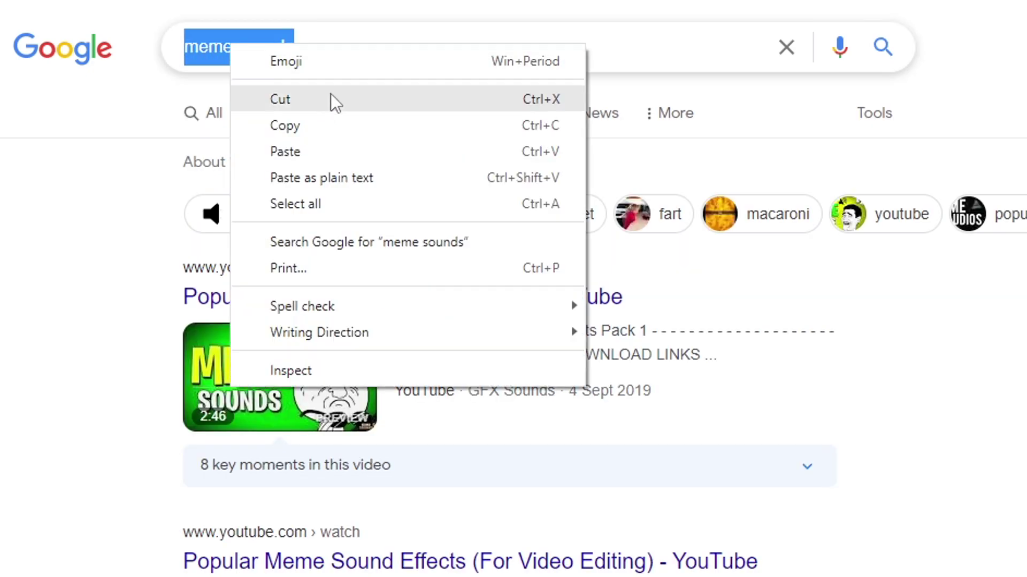
pyautogui.click(335, 100)
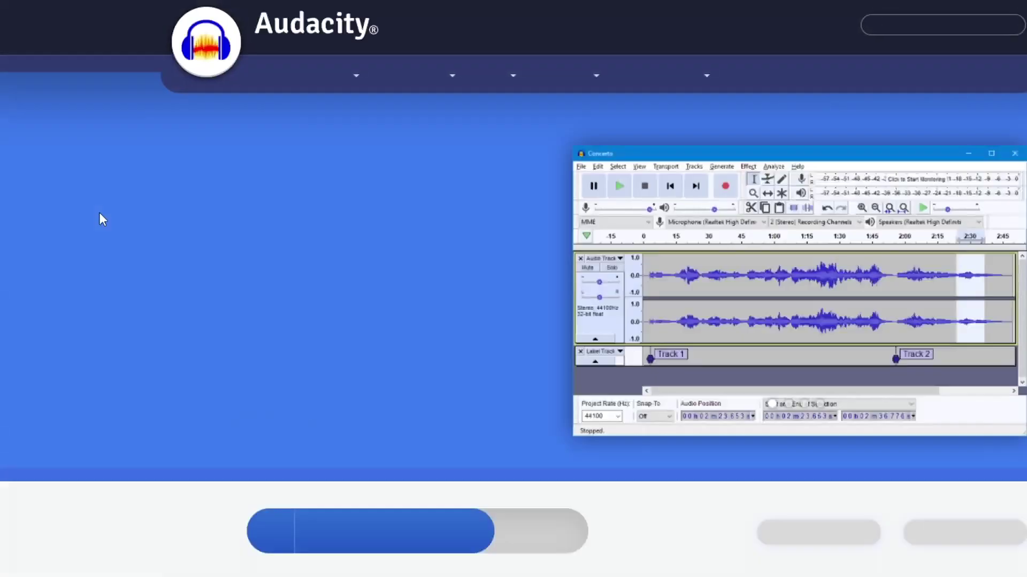
# - Start the Audacity 3.1.3 download for Windows from the Audacity website
pyautogui.scroll(-4, 373, 409)
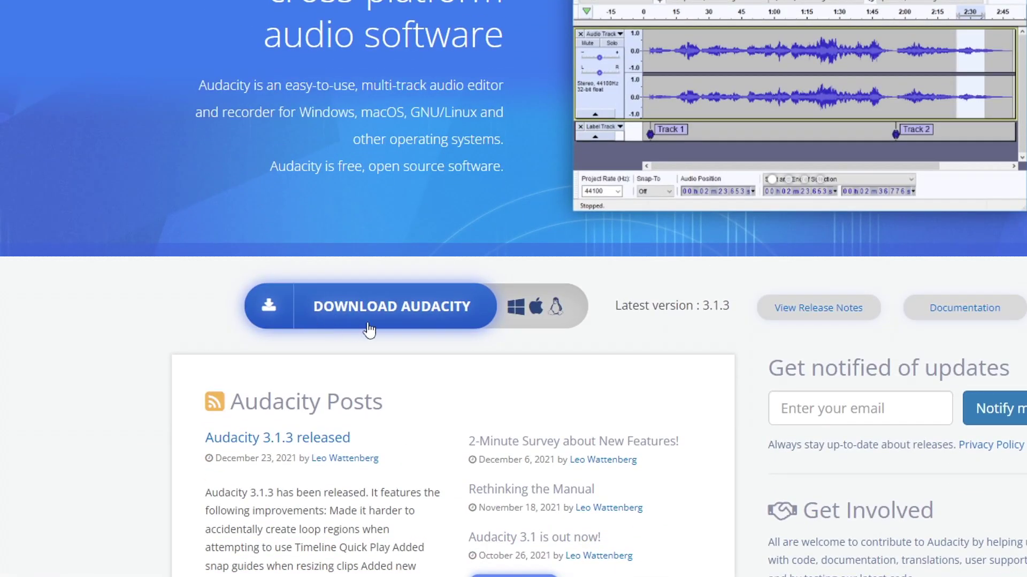
pyautogui.click(439, 290)
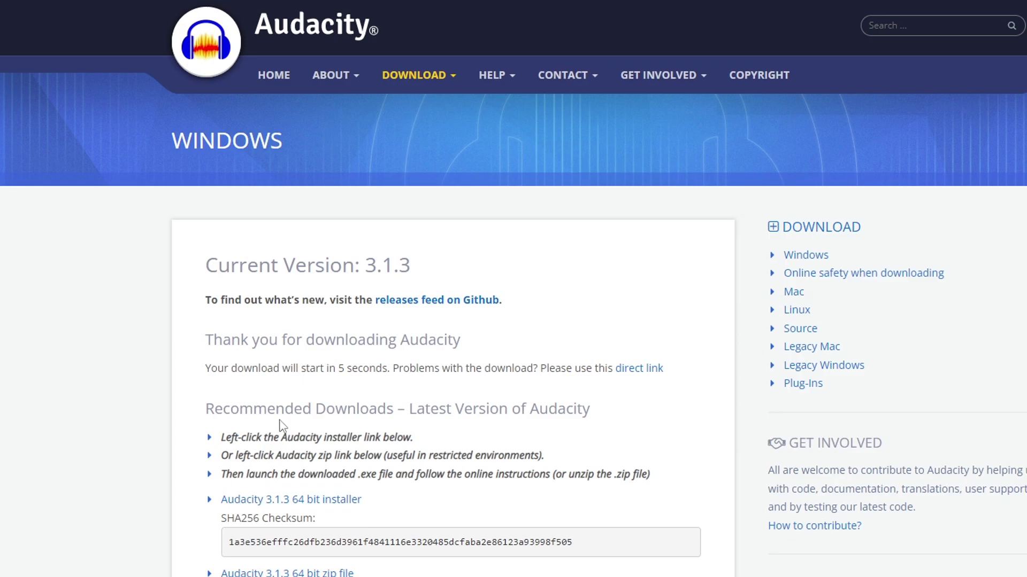
# - Look through the Audacity Windows download page, including its optional downloads and system requirements
pyautogui.scroll(-15, 282, 425)
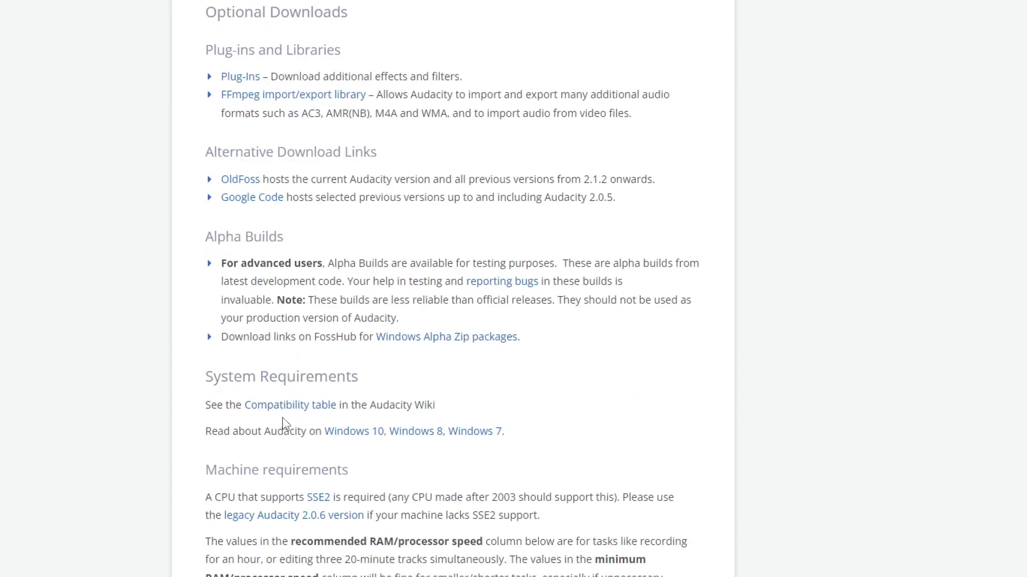
pyautogui.scroll(-10, 282, 423)
pyautogui.scroll(13, 283, 422)
pyautogui.scroll(-10, 289, 450)
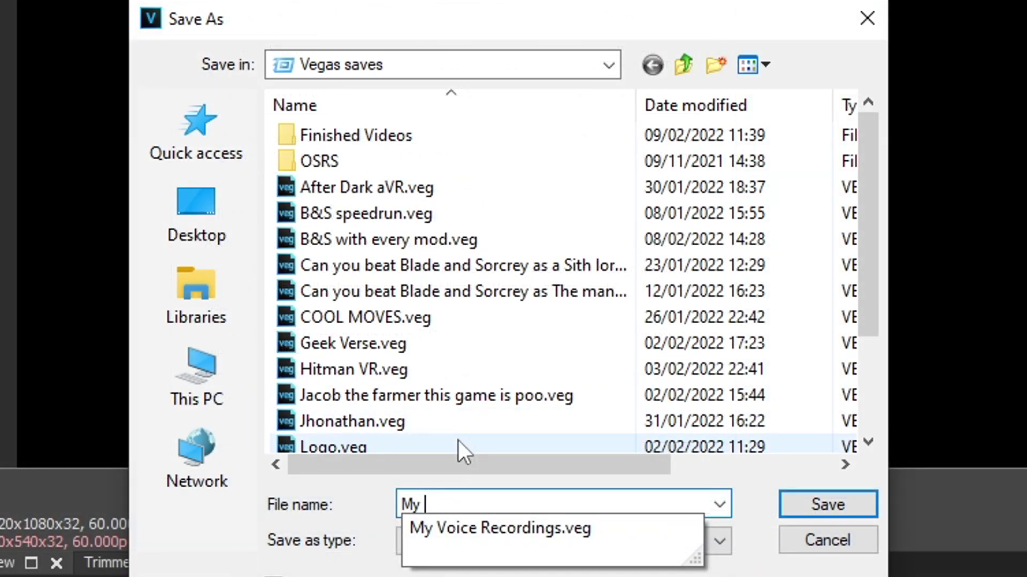
# - In VEGAS, enter a project file name beginning with "My Voi" for saving in the Vegas saves folder
pyautogui.write('VoicePa')
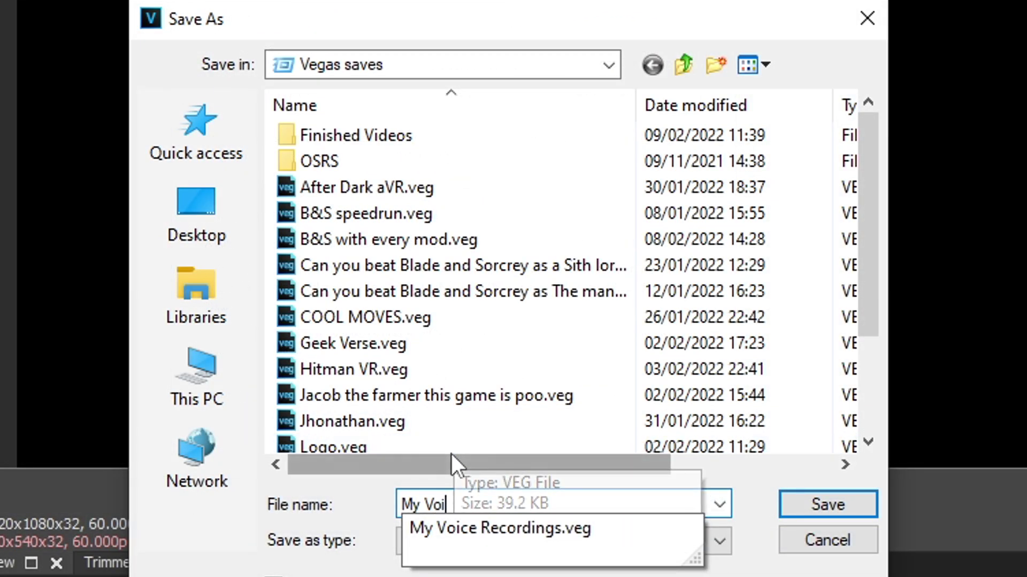
pyautogui.write('c')
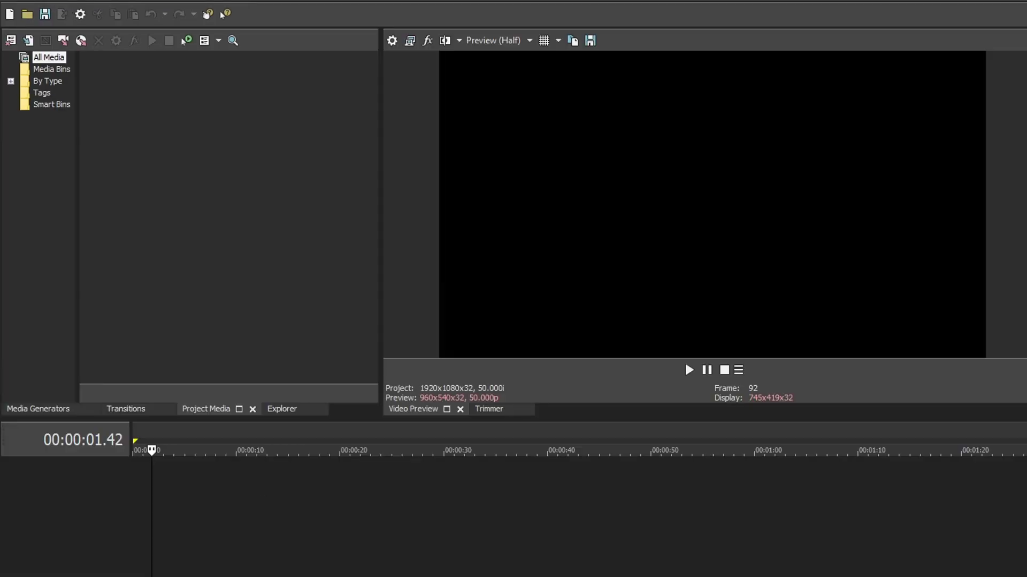
pyautogui.click(257, 534)
pyautogui.moveTo(184, 530); pyautogui.dragTo(563, 540)
pyautogui.click(621, 544)
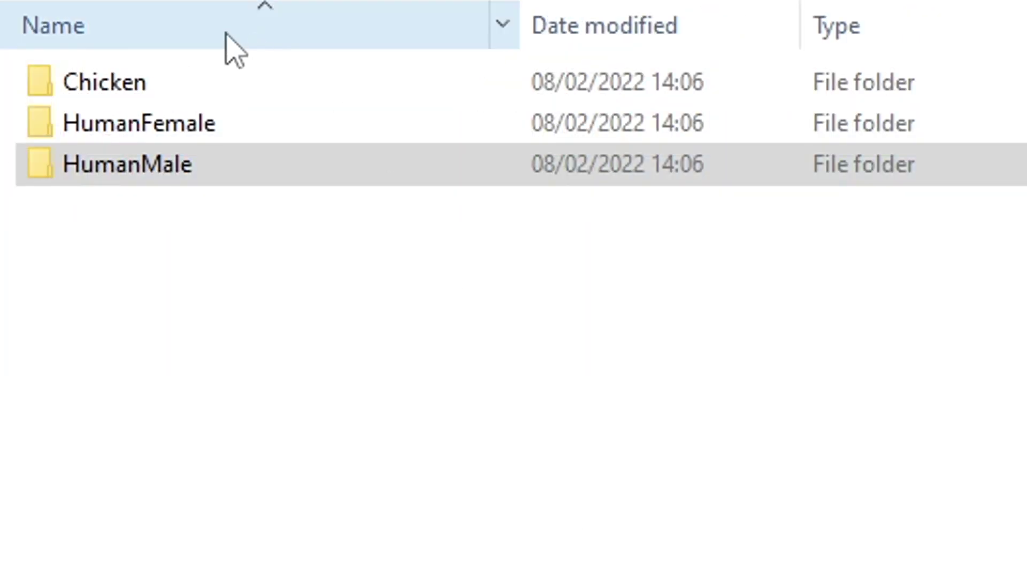
# - In File Explorer, look over the Chicken, HumanFemale and HumanMale folders of the voice pack
pyautogui.click(155, 165)
pyautogui.click(139, 124)
pyautogui.click(118, 83)
pyautogui.click(140, 163)
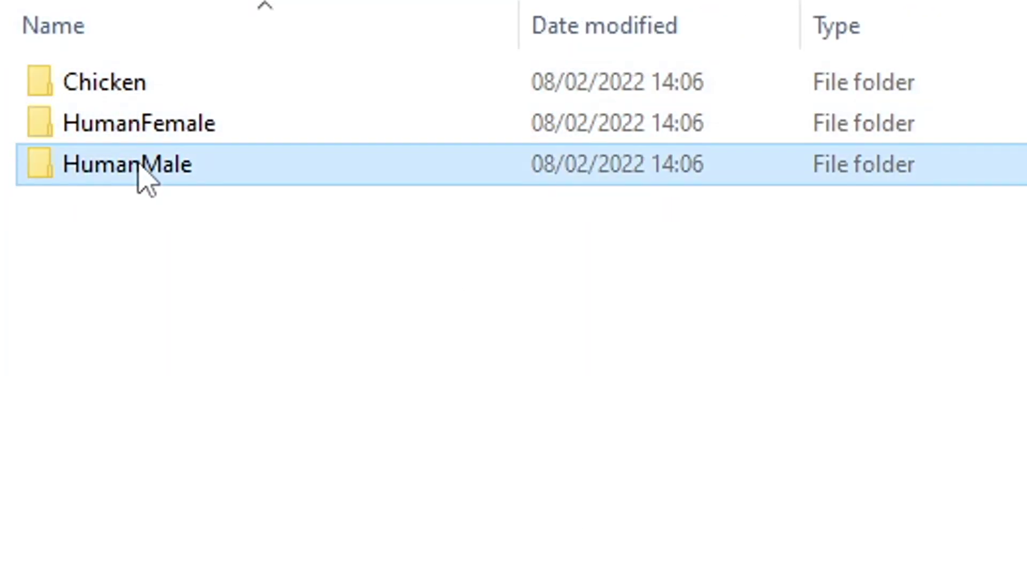
pyautogui.click(144, 121)
pyautogui.press('Up')
pyautogui.click(161, 176)
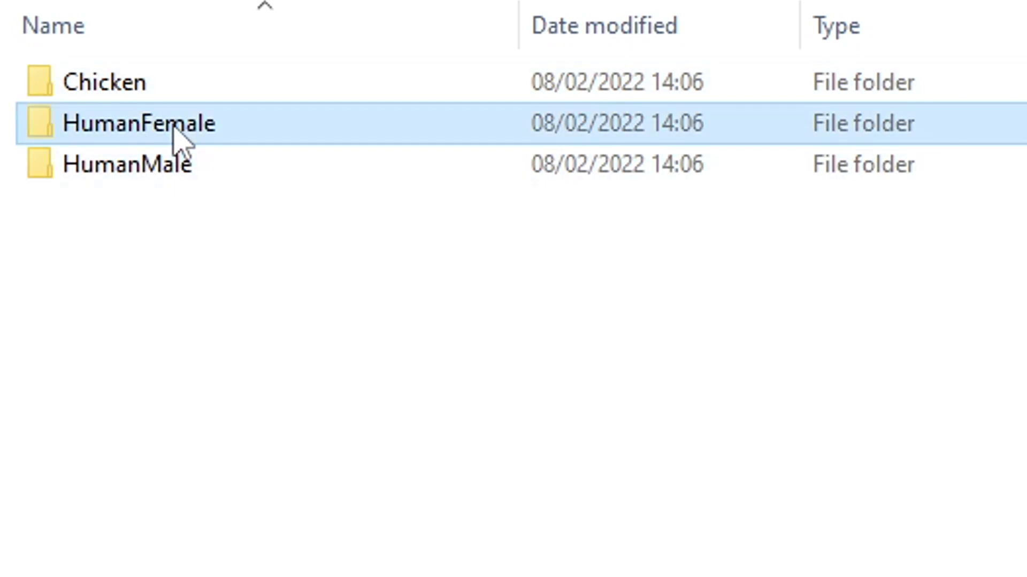
# - Examine the sound category folders of PDSFemaleCommander inside HumanFemale, and return to the list of female voices
pyautogui.doubleClick(176, 137)
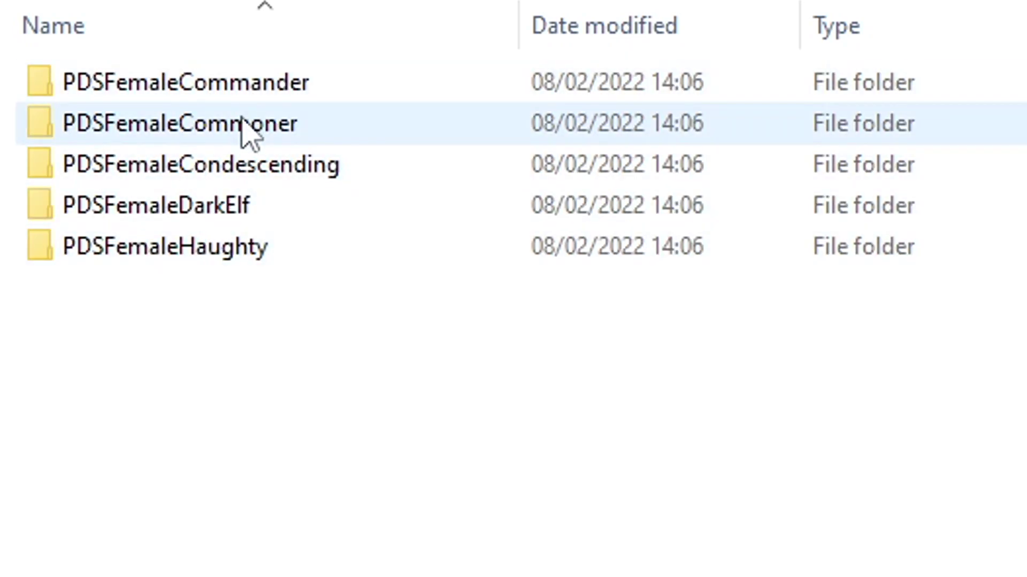
pyautogui.doubleClick(220, 92)
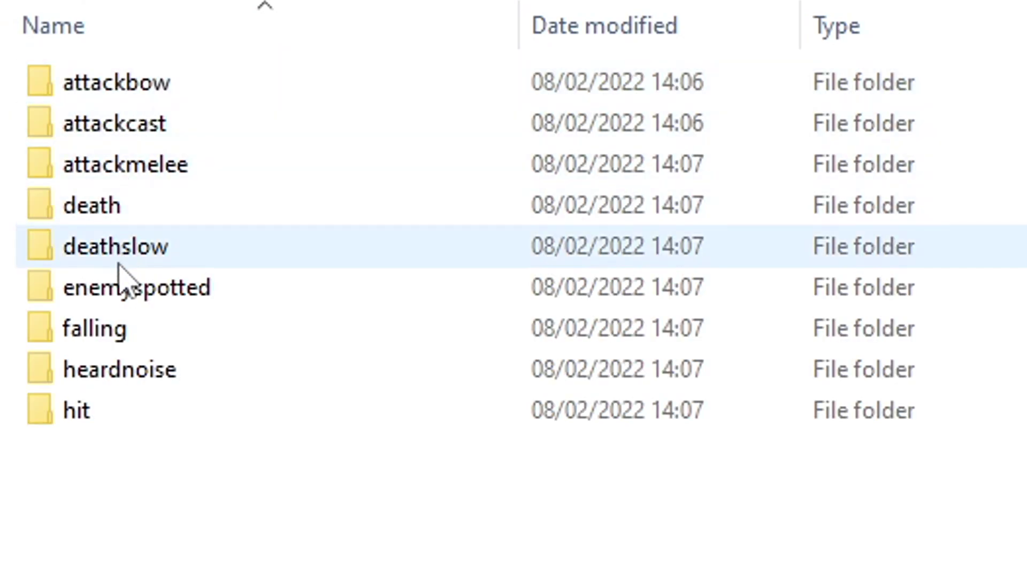
pyautogui.hotkey('alt', 'Left')
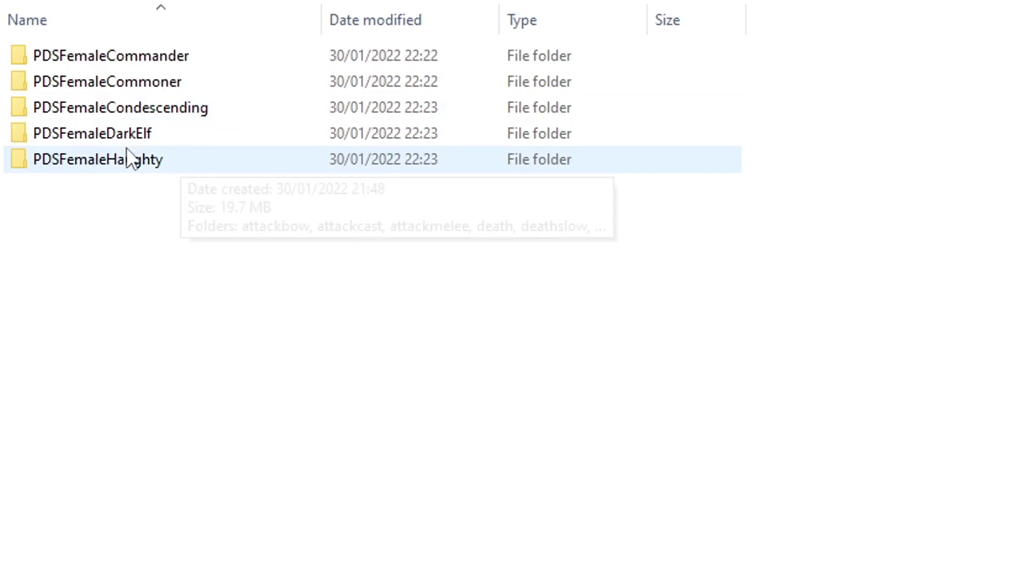
# - Open a sound category inside PDSFemaleHaughty and highlight its OGG clips for review
pyautogui.doubleClick(131, 159)
pyautogui.doubleClick(107, 186)
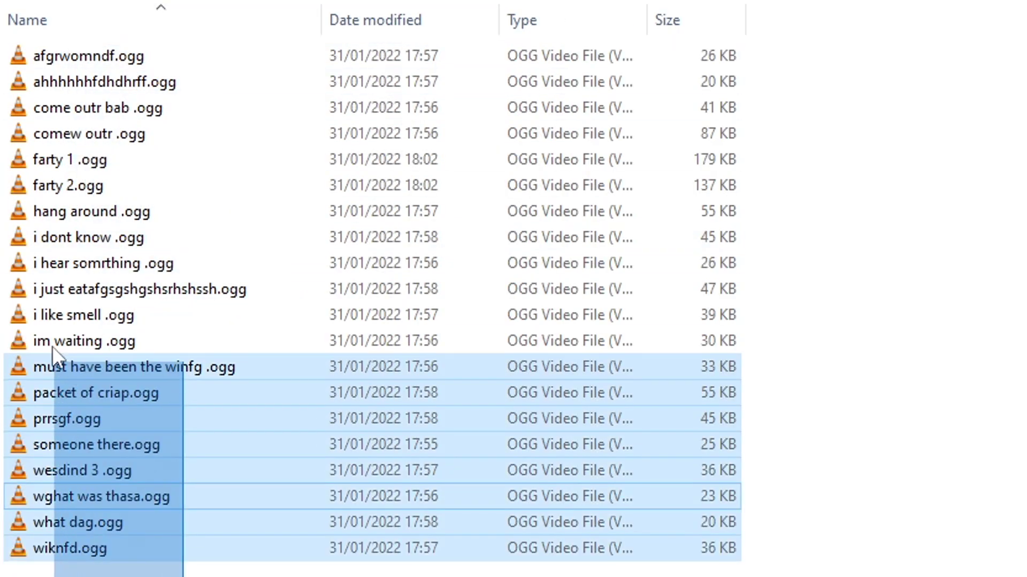
pyautogui.moveTo(52, 348); pyautogui.dragTo(54, 313)
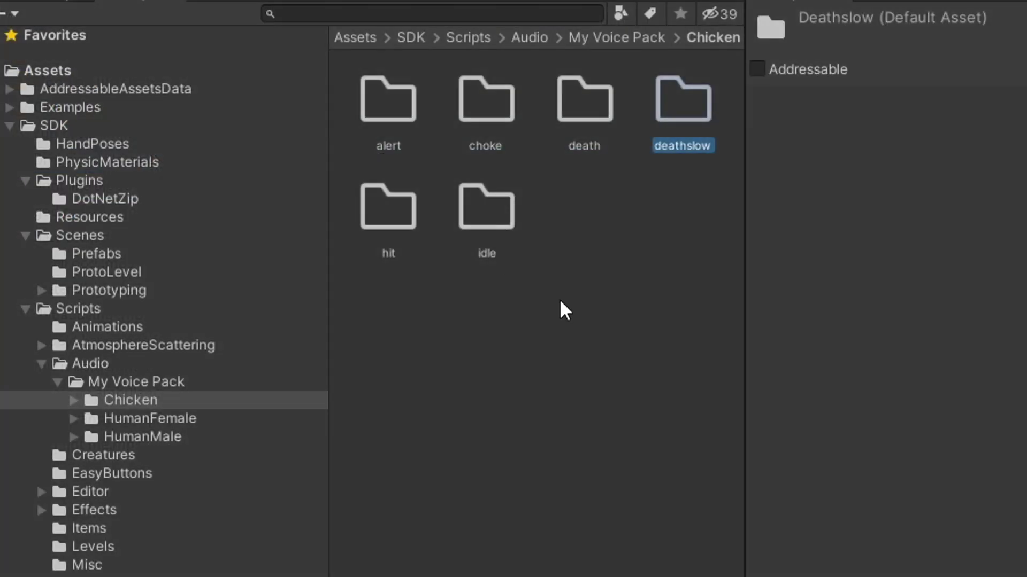
# - In the Unity project, inspect the HumanFemale folder of My Voice Pack and the sound categories inside PDSFemaleHaughty
pyautogui.click(598, 243)
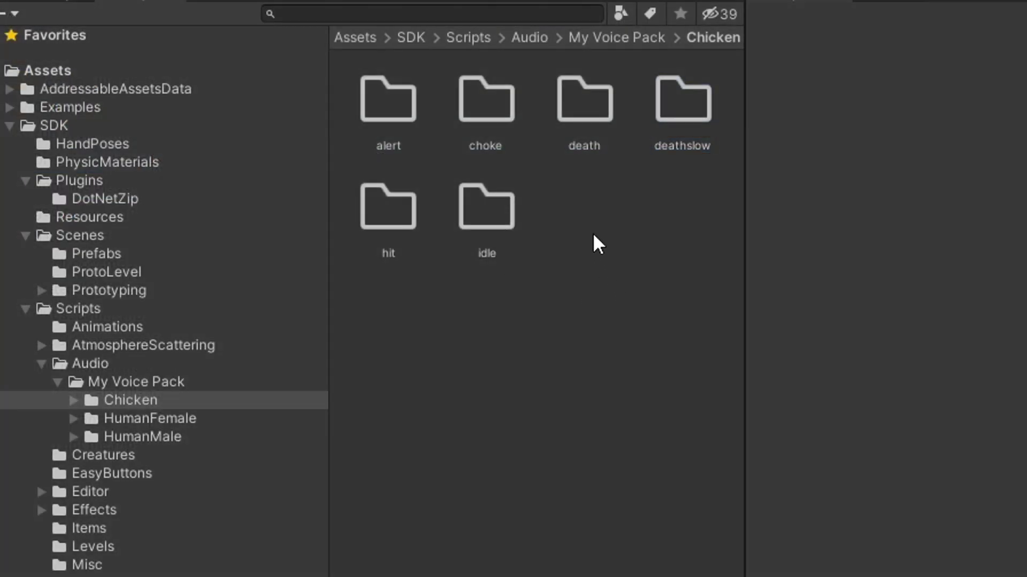
pyautogui.click(161, 419)
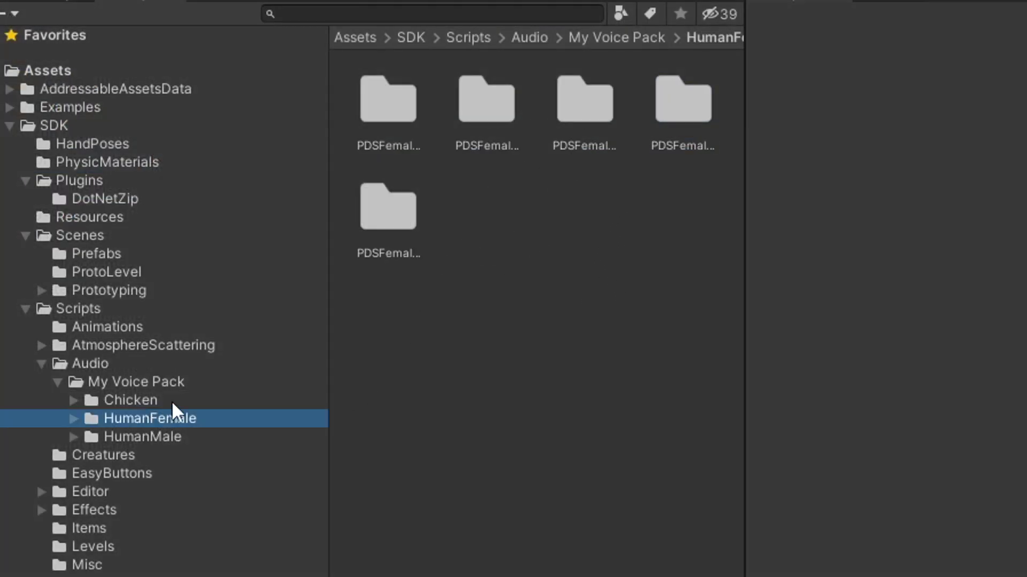
pyautogui.doubleClick(402, 217)
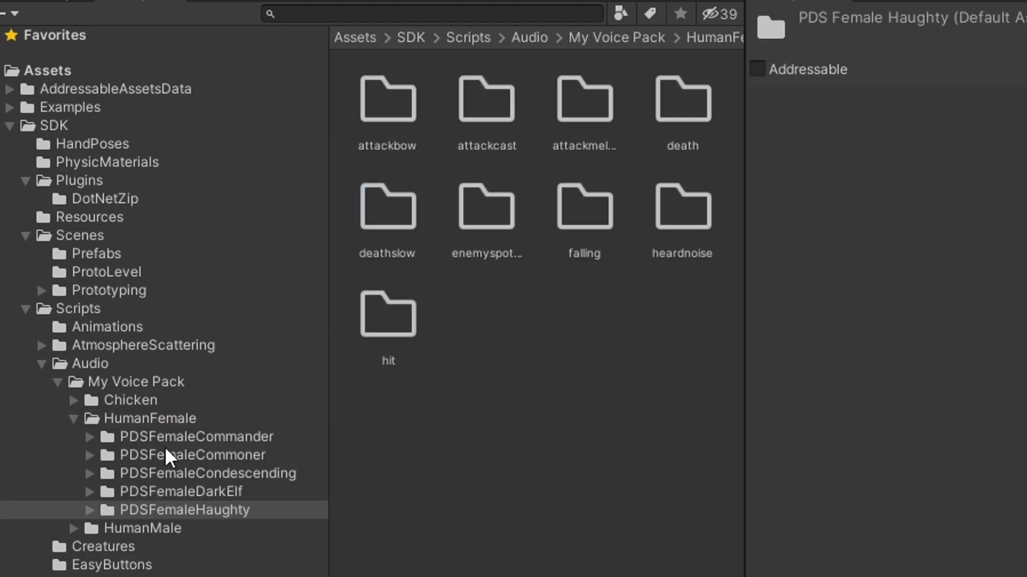
pyautogui.click(73, 418)
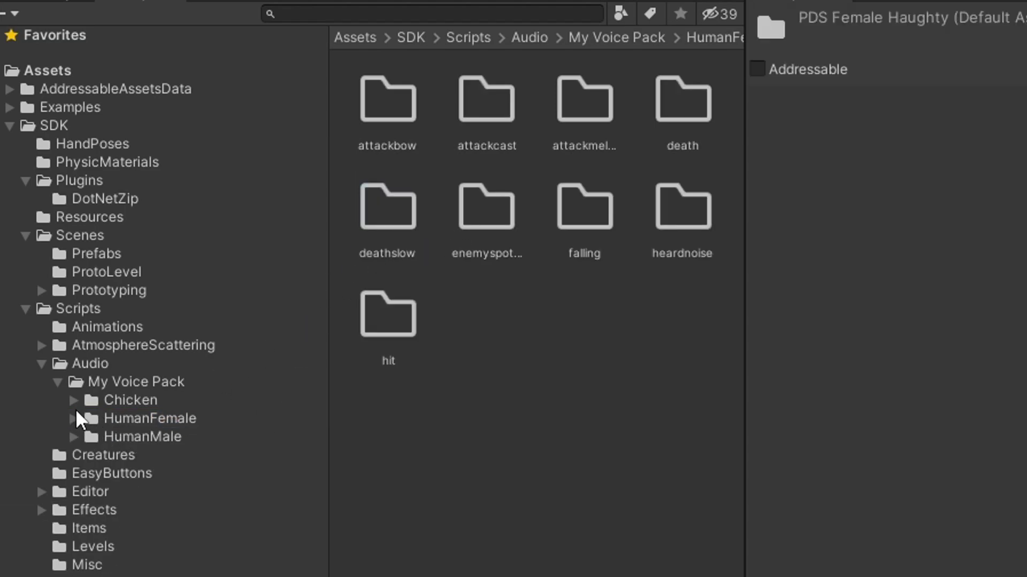
# - Create a ThunderRoad Audio Container with the default name in the alert folder of My Voice Pack's Chicken folder
pyautogui.click(115, 381)
pyautogui.doubleClick(383, 99)
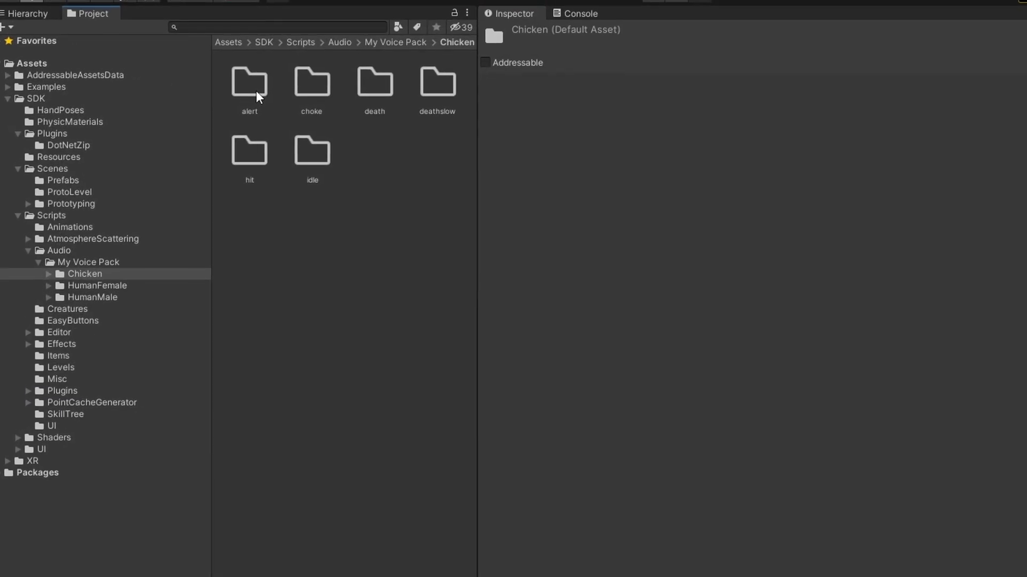
pyautogui.doubleClick(250, 101)
pyautogui.rightClick(261, 135)
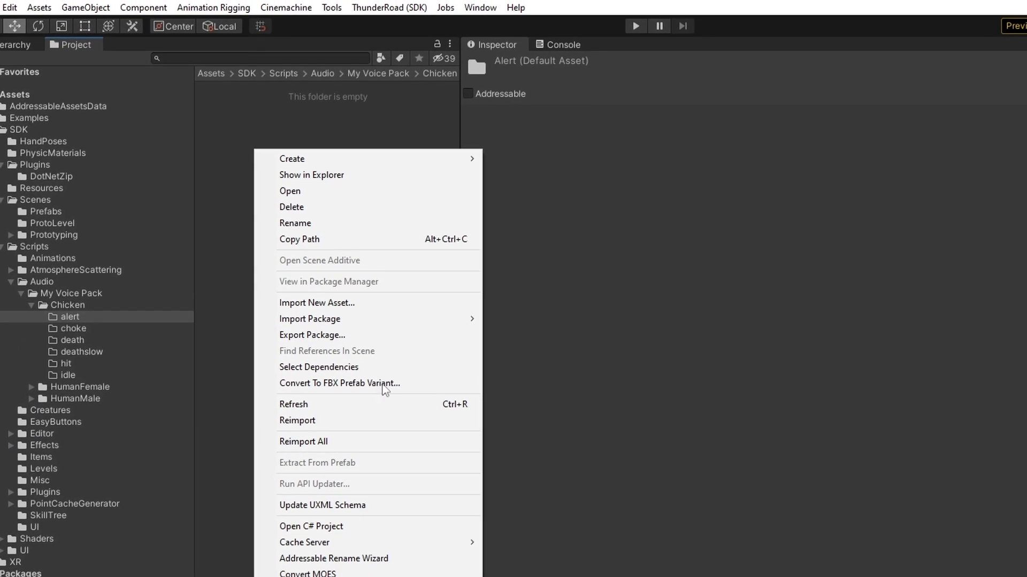
pyautogui.moveTo(374, 161)
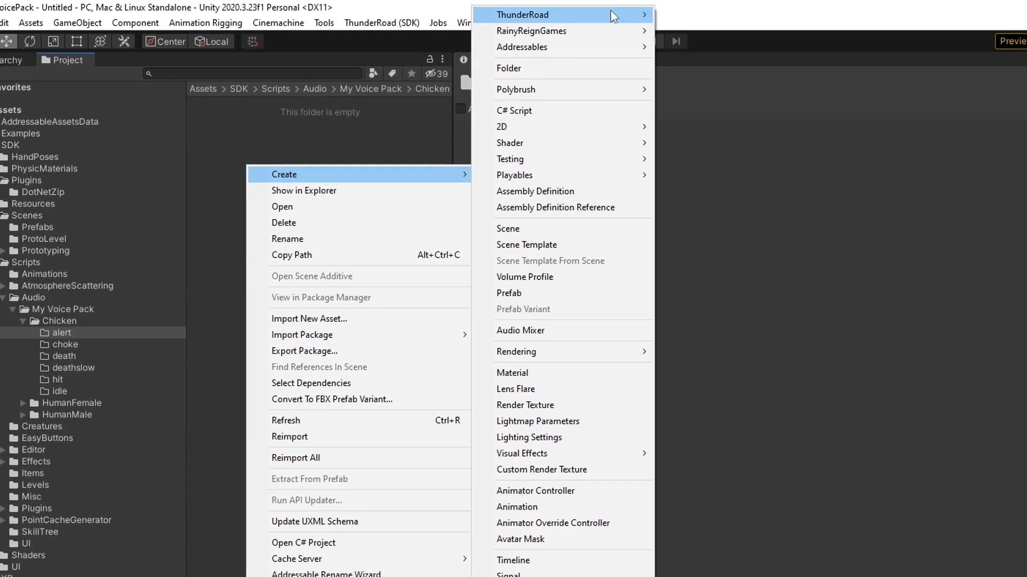
pyautogui.moveTo(612, 16)
pyautogui.moveTo(687, 15)
pyautogui.click(802, 16)
pyautogui.press('Return')
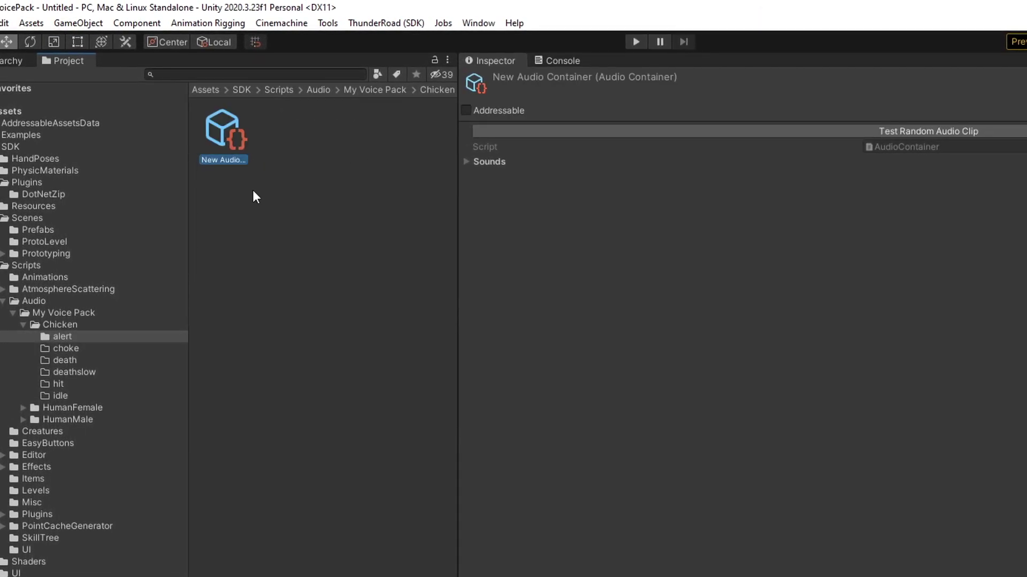
# - Open New Text Document.txt from the VoicePackBase folder and examine its list of Audio Container Names
pyautogui.rightClick(220, 119)
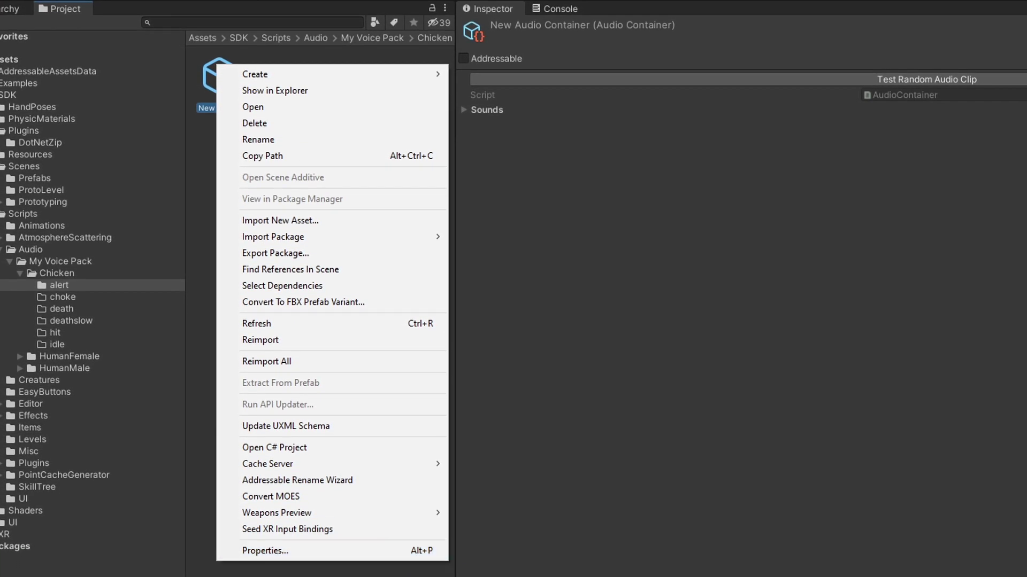
pyautogui.click(990, 198)
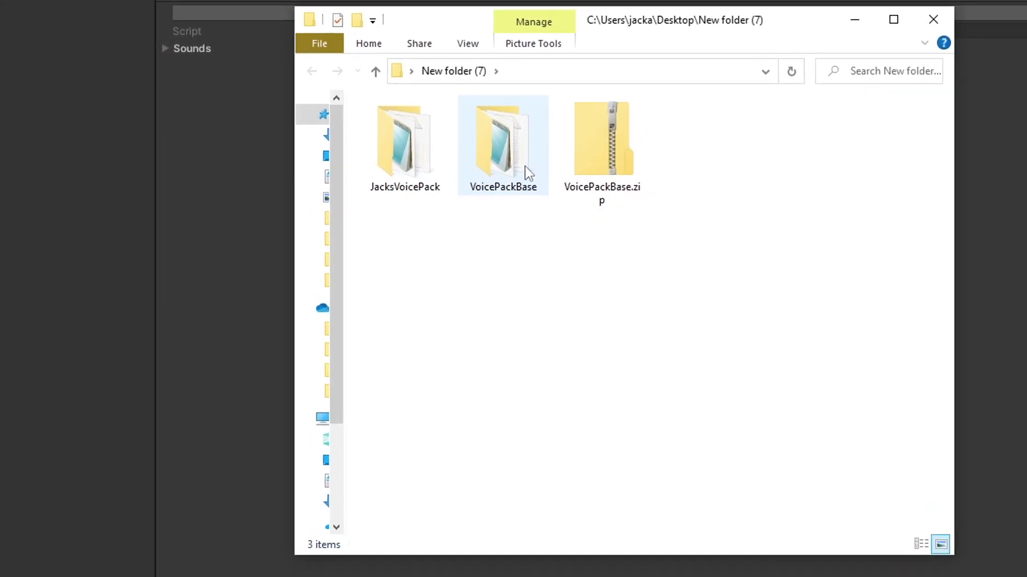
pyautogui.doubleClick(476, 158)
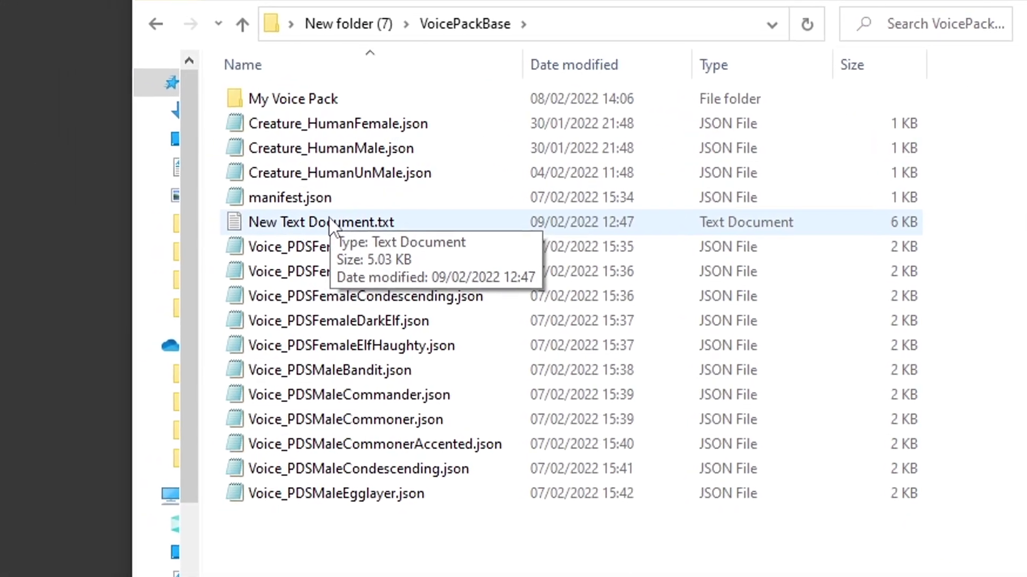
pyautogui.doubleClick(313, 216)
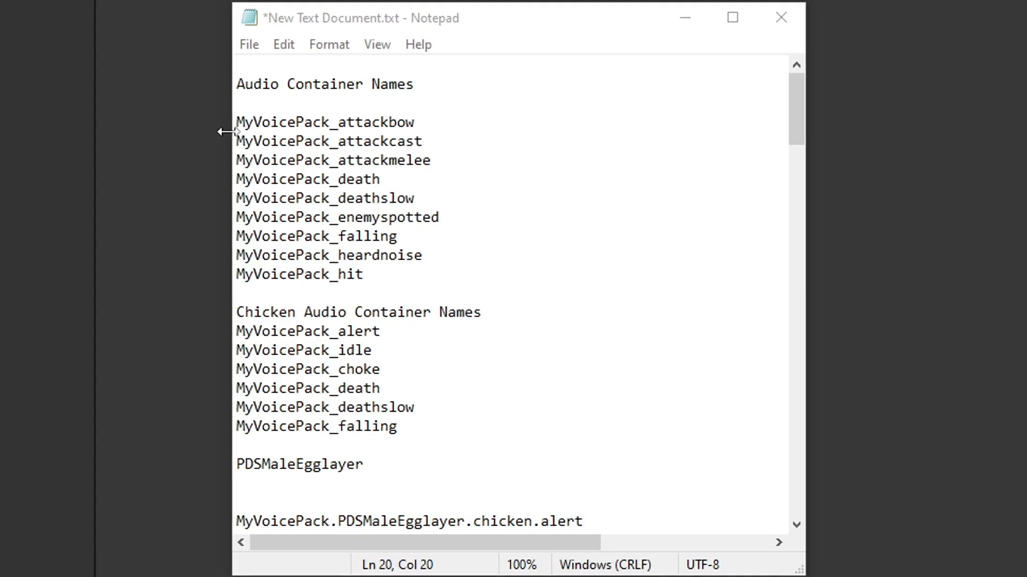
pyautogui.moveTo(305, 128); pyautogui.dragTo(458, 249)
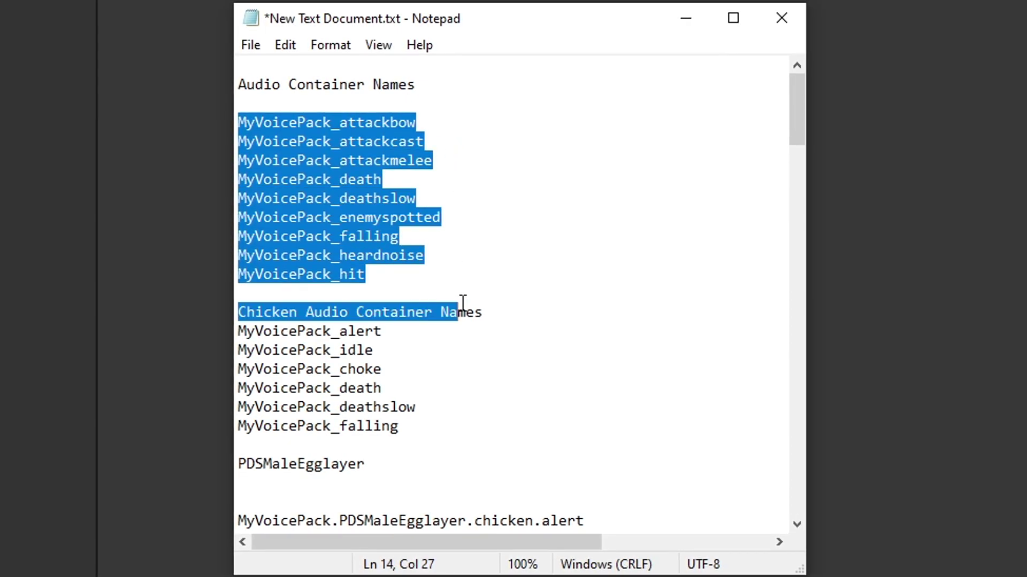
pyautogui.click(484, 178)
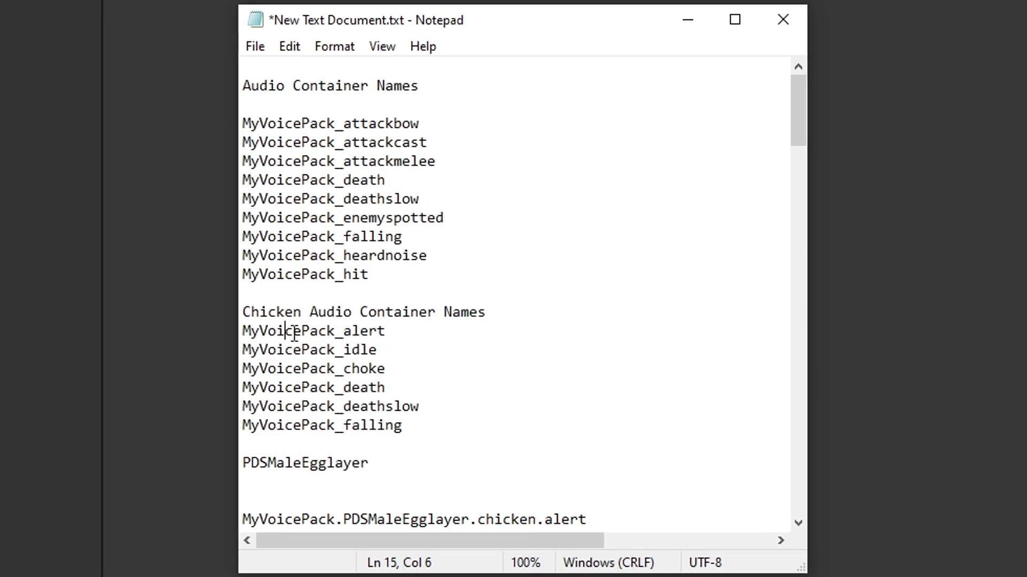
# - Rename the new audio container in Chicken's alert folder to MyVoicePack_alert, using the name from the chicken container list
pyautogui.moveTo(405, 330); pyautogui.dragTo(246, 331)
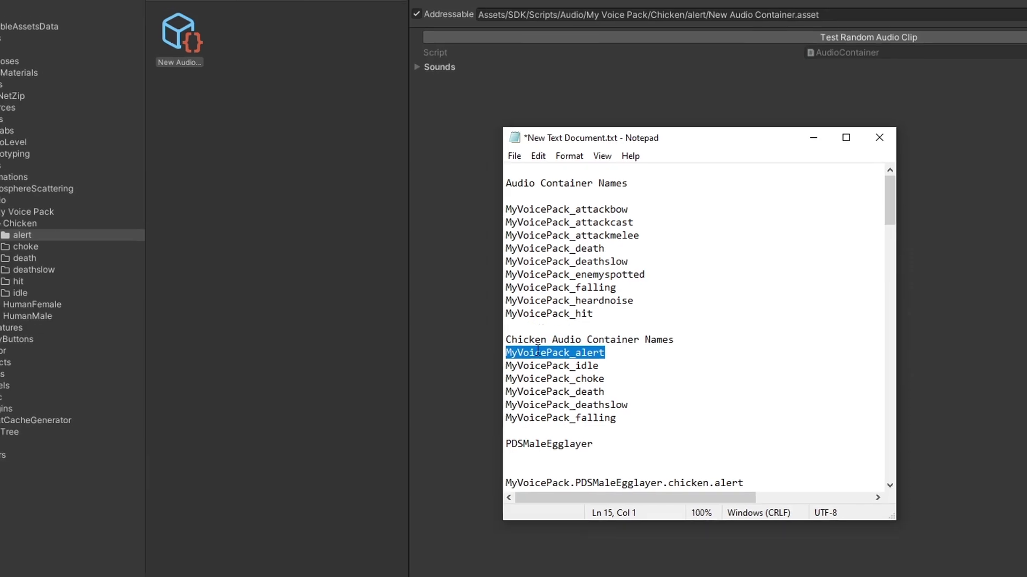
pyautogui.click(244, 63)
pyautogui.rightClick(244, 62)
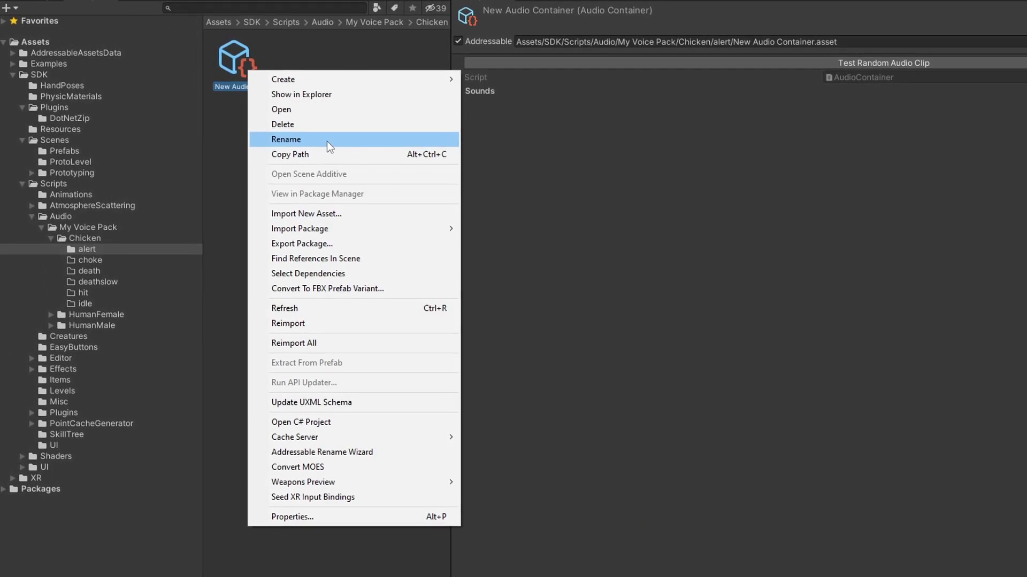
pyautogui.click(325, 138)
pyautogui.write('My Voice Pack_alert')
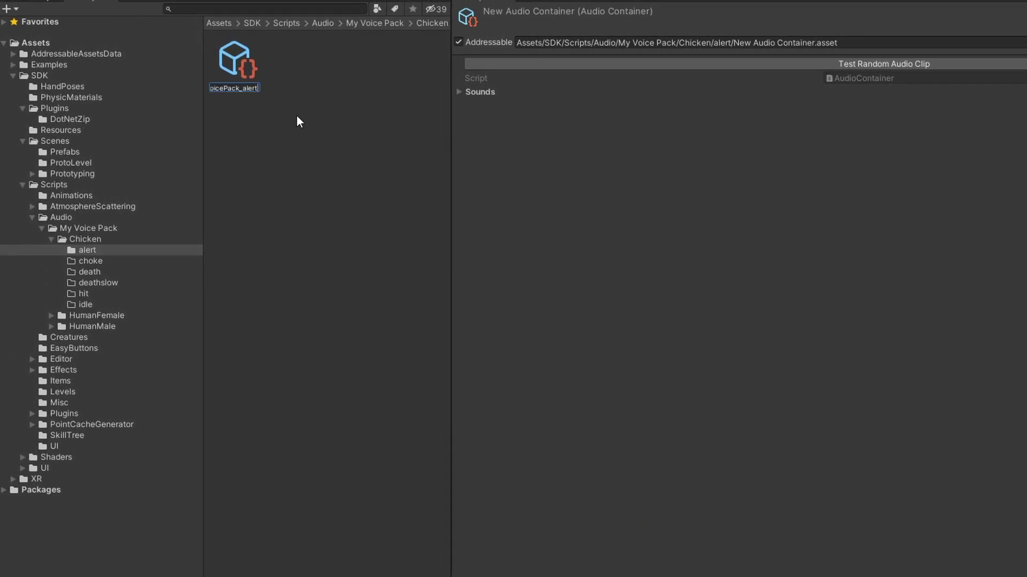
pyautogui.press('Return')
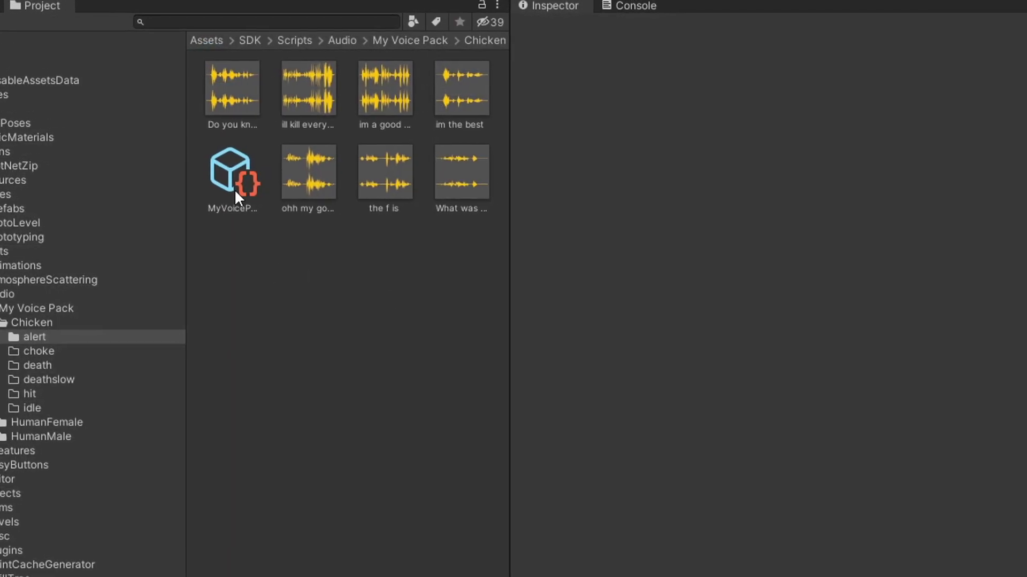
# - Show the properties of the MyVoicePack_alert container and expand its Sounds list
pyautogui.click(234, 188)
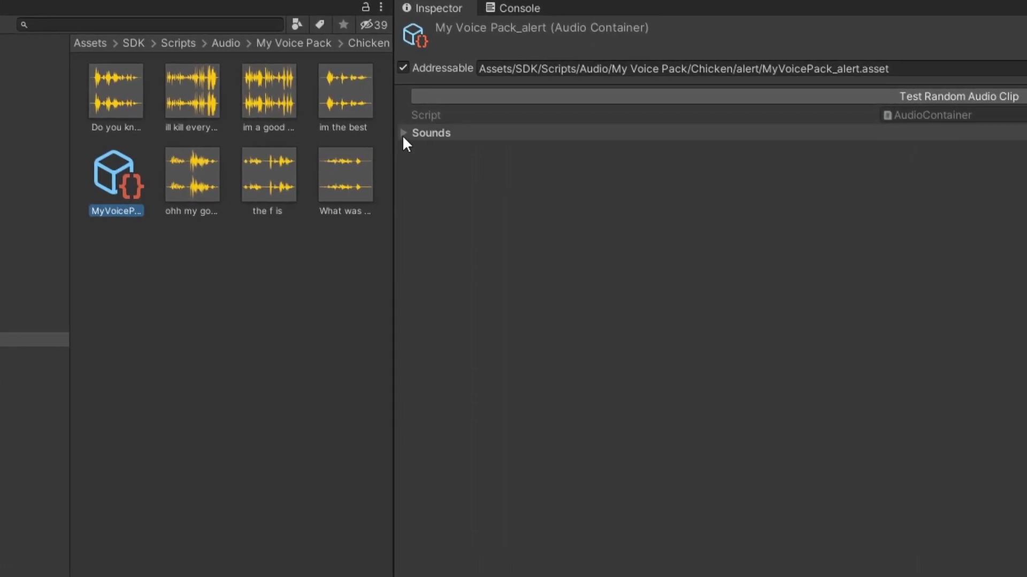
pyautogui.click(403, 133)
pyautogui.click(403, 133)
pyautogui.click(403, 134)
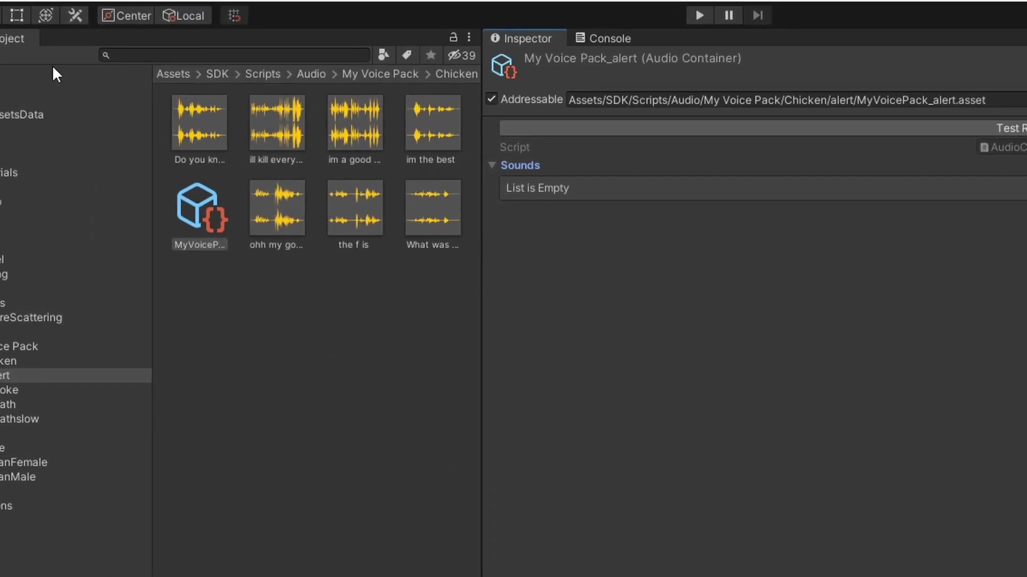
# - Select the seven audio clips in Chicken's alert folder, leaving the audio container out of the selection
pyautogui.keyDown('ctrl'); pyautogui.click(199, 123); pyautogui.keyUp('ctrl')
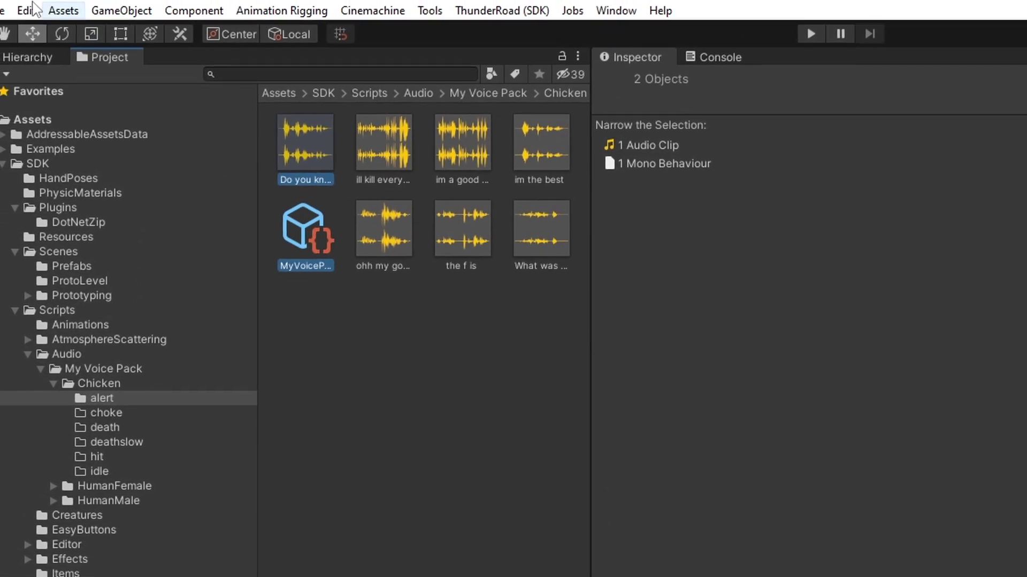
pyautogui.click(46, 8)
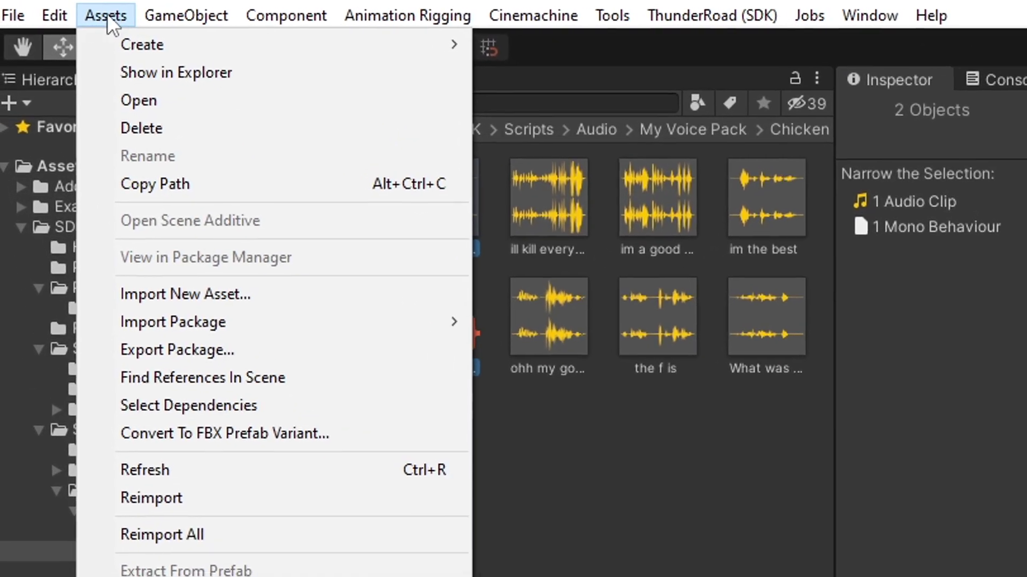
pyautogui.moveTo(46, 14)
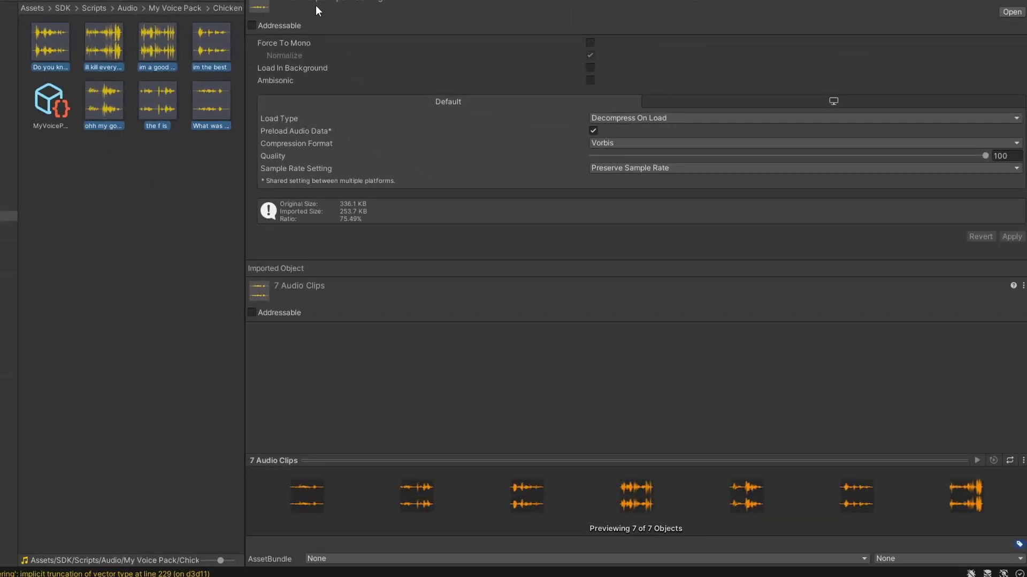
# - Set the compression format of the seven selected audio clips to PCM and apply the import settings
pyautogui.click(646, 143)
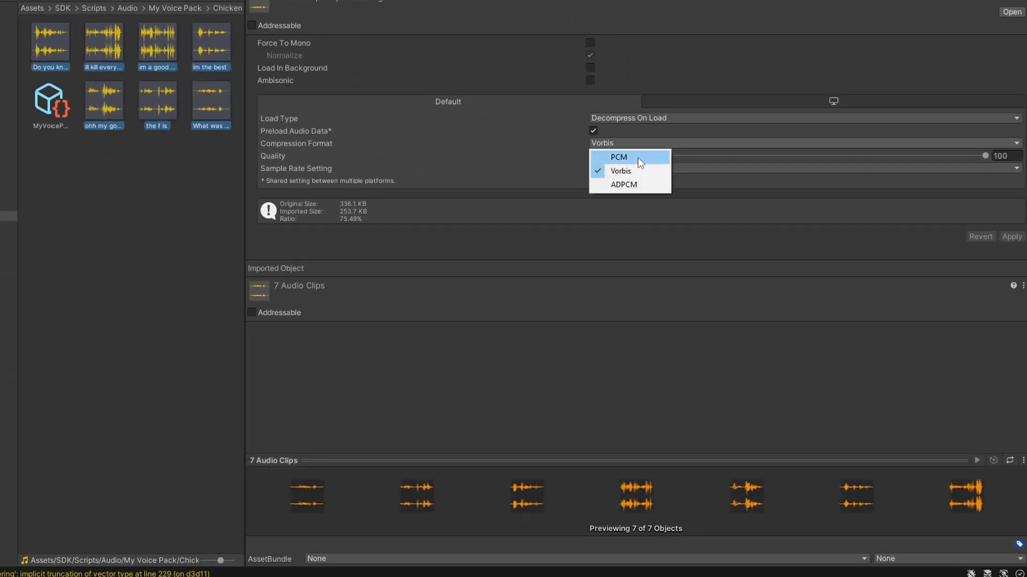
pyautogui.click(619, 158)
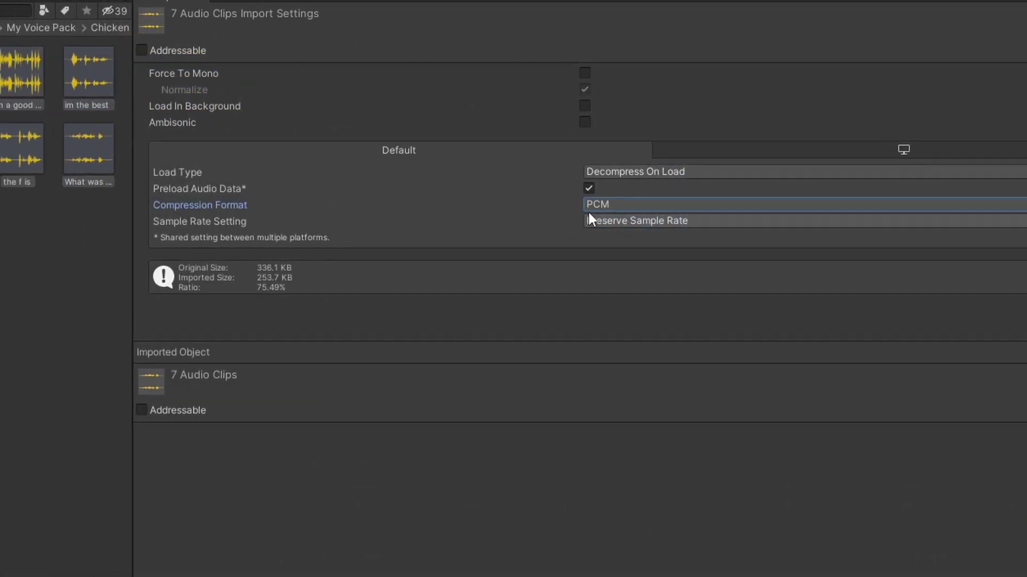
pyautogui.click(177, 160)
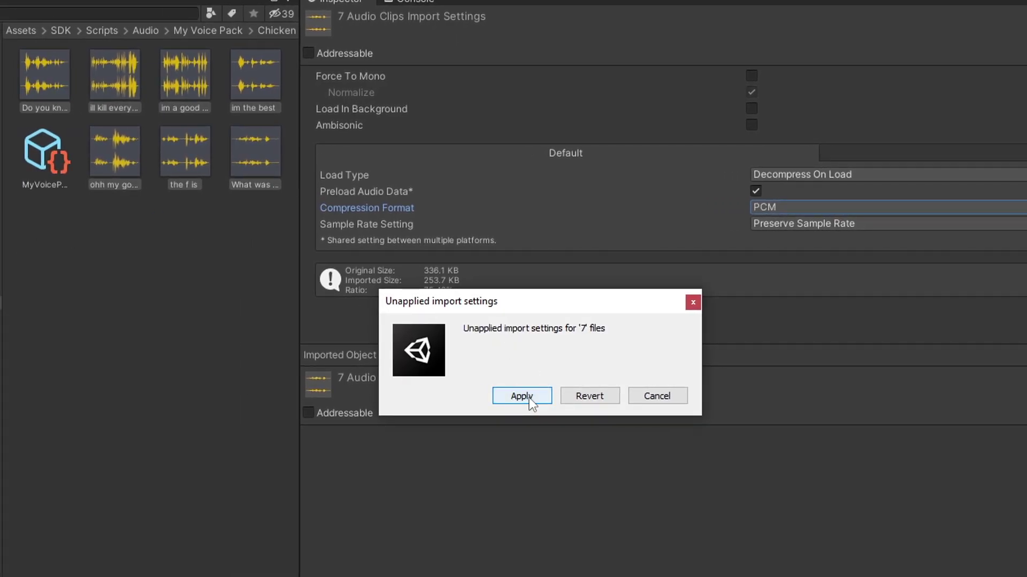
pyautogui.click(530, 397)
# - Check the compression format of the individual audio clips in Chicken's alert folder
pyautogui.click(188, 153)
pyautogui.click(256, 153)
pyautogui.click(251, 89)
pyautogui.click(188, 93)
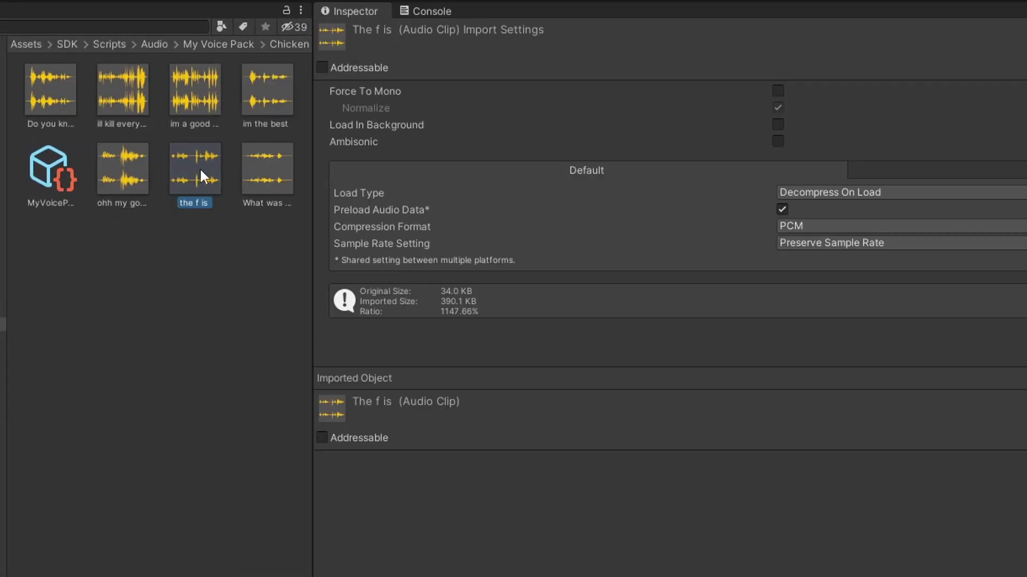
pyautogui.click(122, 91)
pyautogui.click(69, 103)
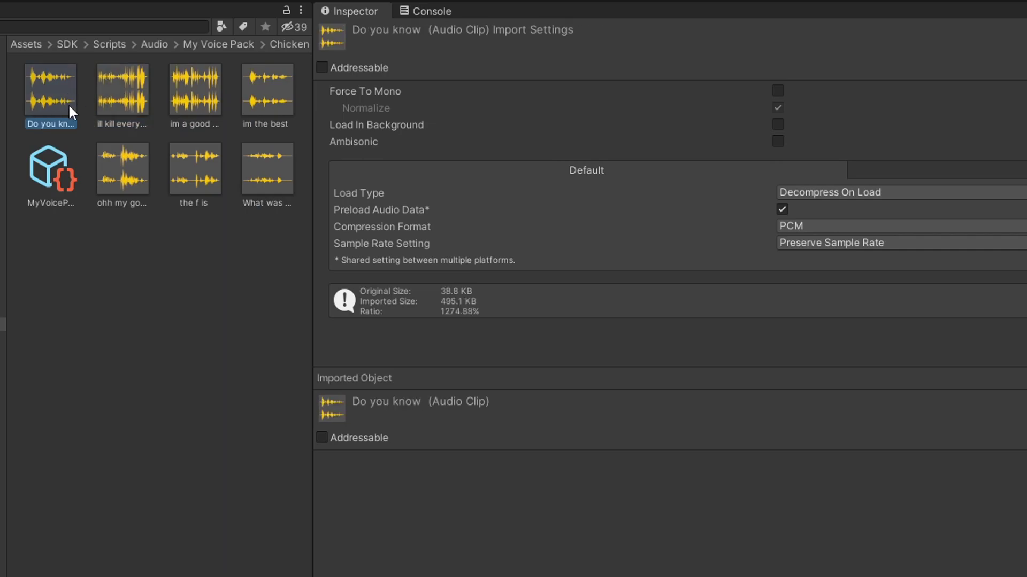
# - Add the clips Do you know, ill kill everything, im a good chicxken, im the best and ohh my god to MyVoicePack_alert's Sounds
pyautogui.click(95, 230)
pyautogui.click(50, 182)
pyautogui.moveTo(56, 100); pyautogui.dragTo(358, 137)
pyautogui.moveTo(147, 116); pyautogui.dragTo(356, 131)
pyautogui.moveTo(195, 91); pyautogui.dragTo(353, 131)
pyautogui.moveTo(267, 90); pyautogui.dragTo(355, 127)
pyautogui.moveTo(119, 167); pyautogui.dragTo(362, 131)
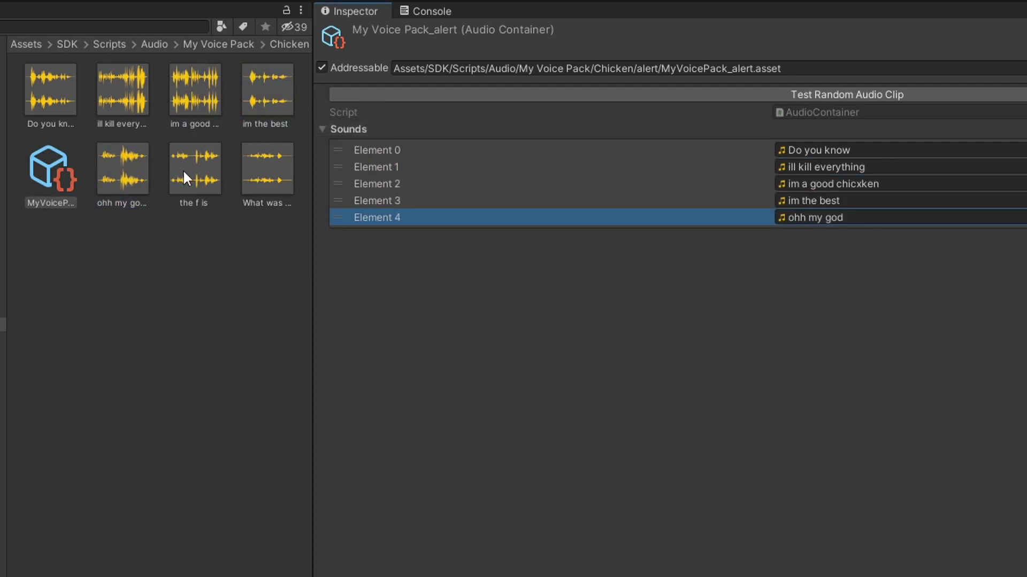
pyautogui.click(234, 163)
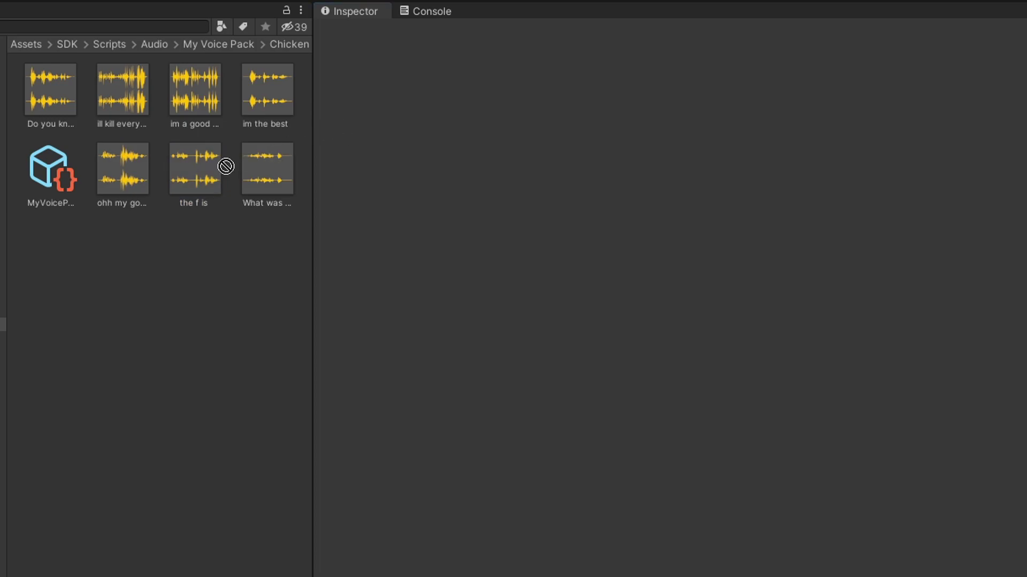